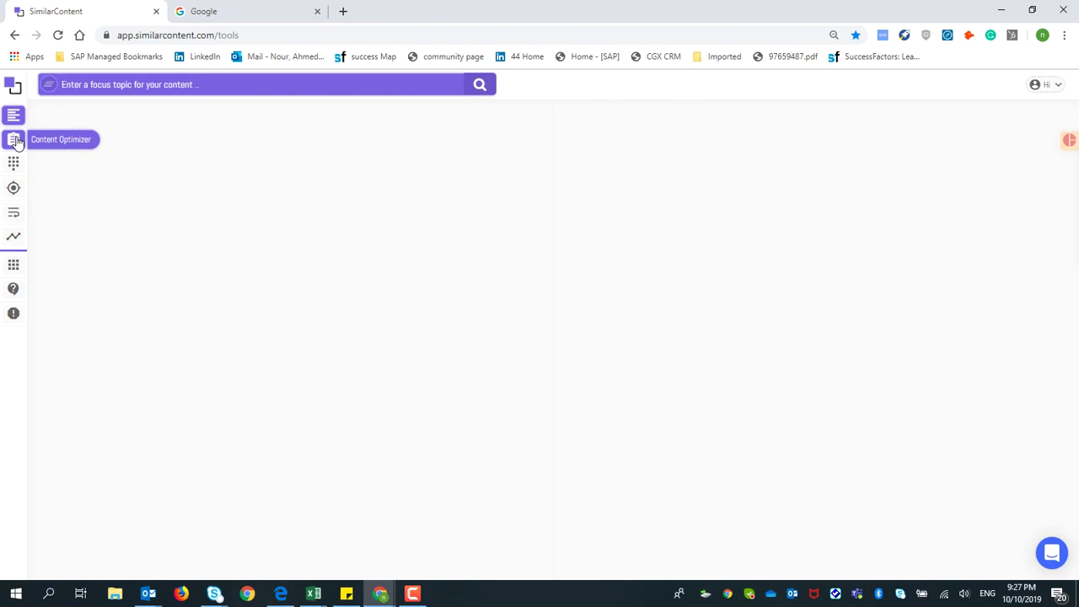
Run a Topic Difficulty search for the focus word "link building"
{"action": "left_click", "coordinate": [12, 120]}
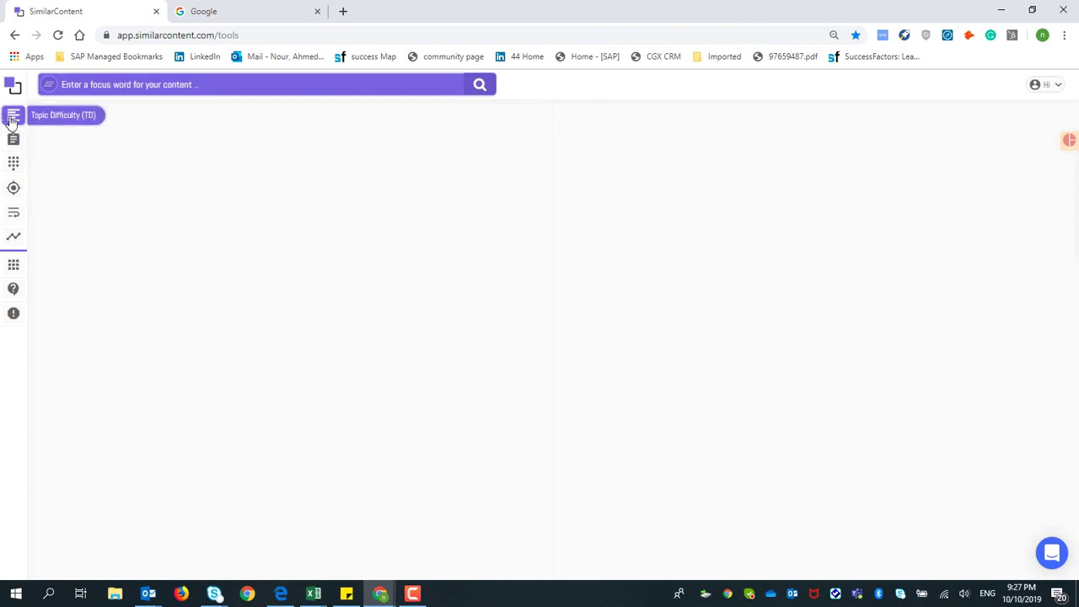
{"action": "left_click", "coordinate": [112, 89]}
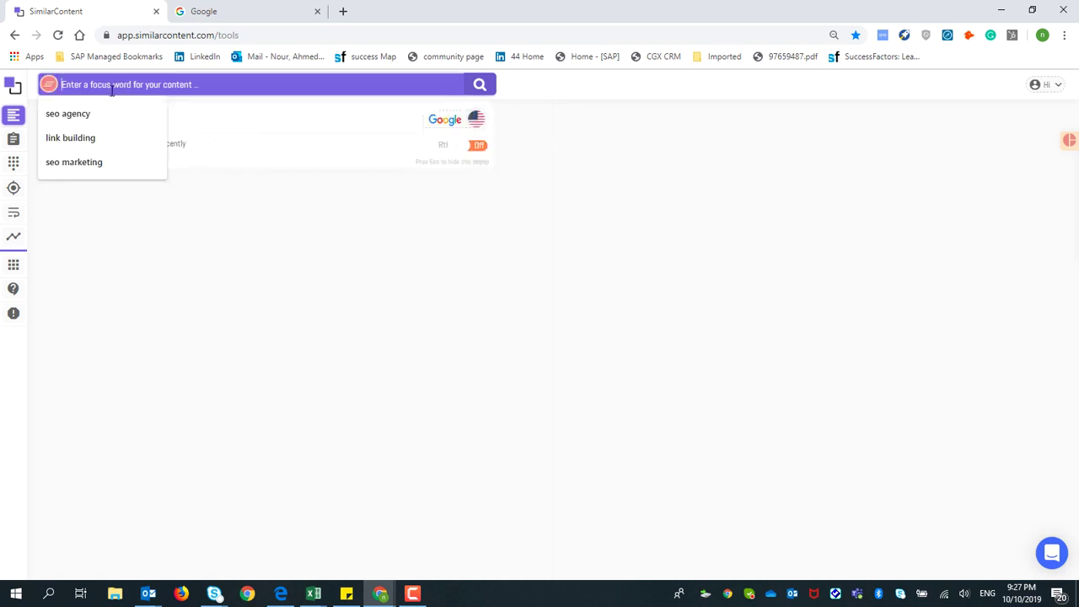
{"action": "left_click", "coordinate": [85, 138]}
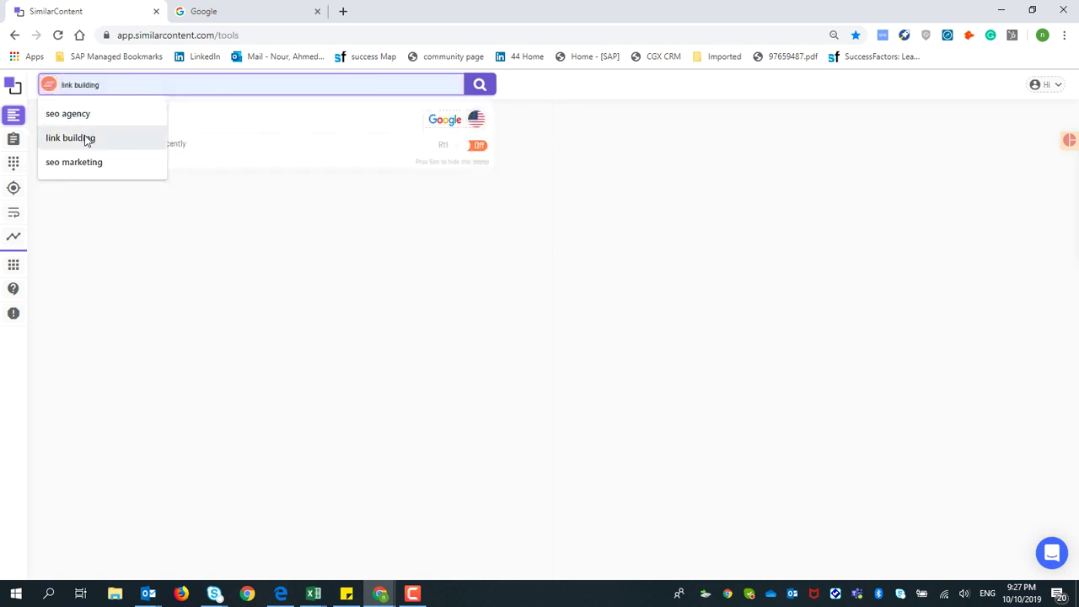
{"action": "left_click", "coordinate": [478, 86]}
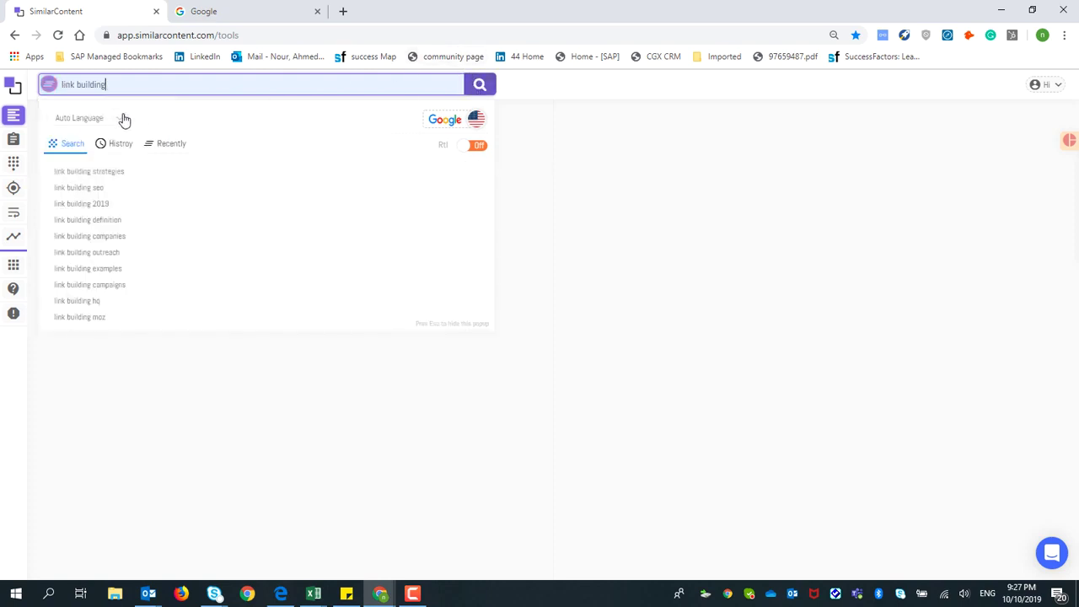
{"action": "left_click", "coordinate": [479, 84]}
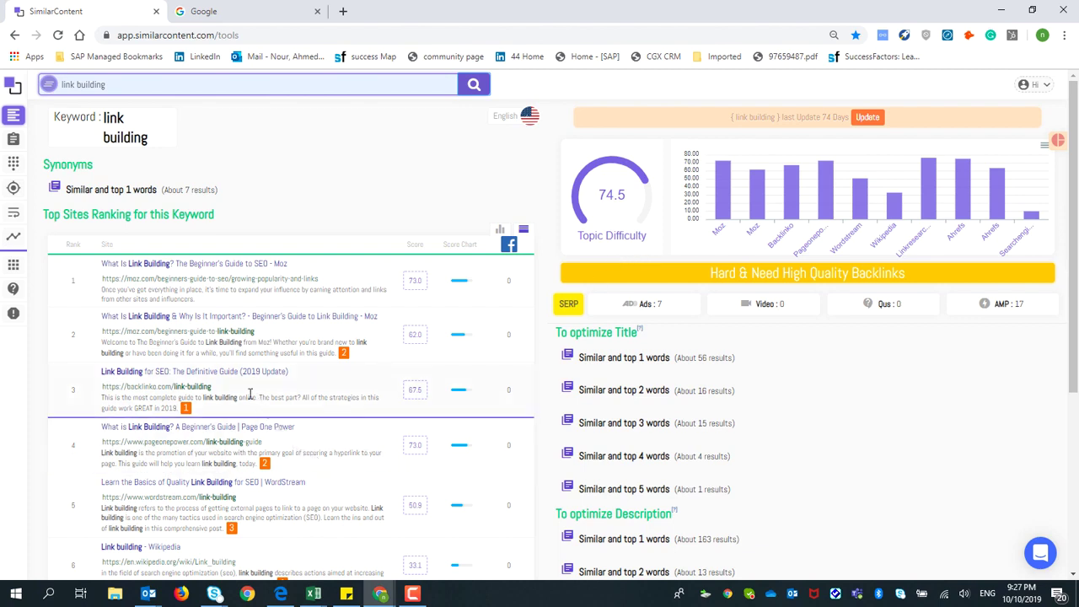
Select the backlinko.com/link-building address in the site rankings and turn on Writing Mode in the Content Optimizer
{"action": "left_click_drag", "start_coordinate": [226, 387], "coordinate": [103, 384]}
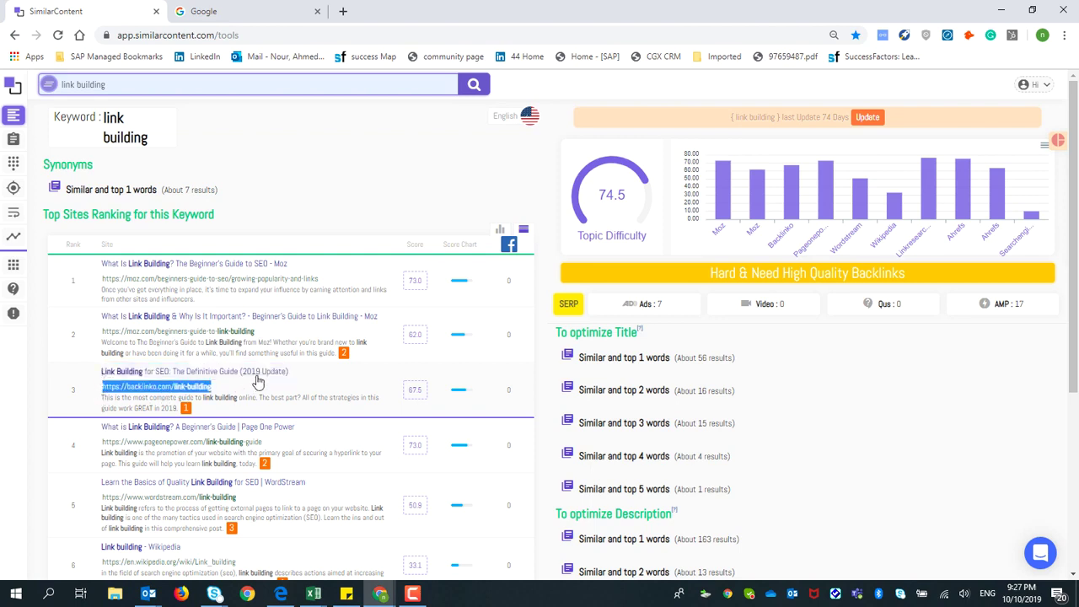
{"action": "left_click", "coordinate": [12, 144]}
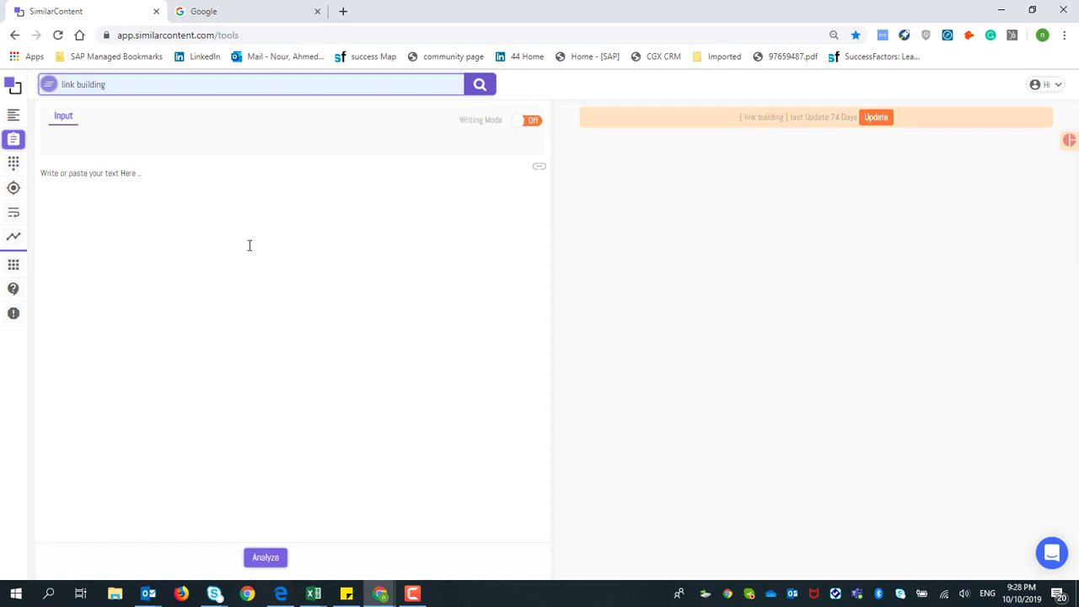
{"action": "left_click", "coordinate": [254, 209]}
{"action": "left_click", "coordinate": [524, 123]}
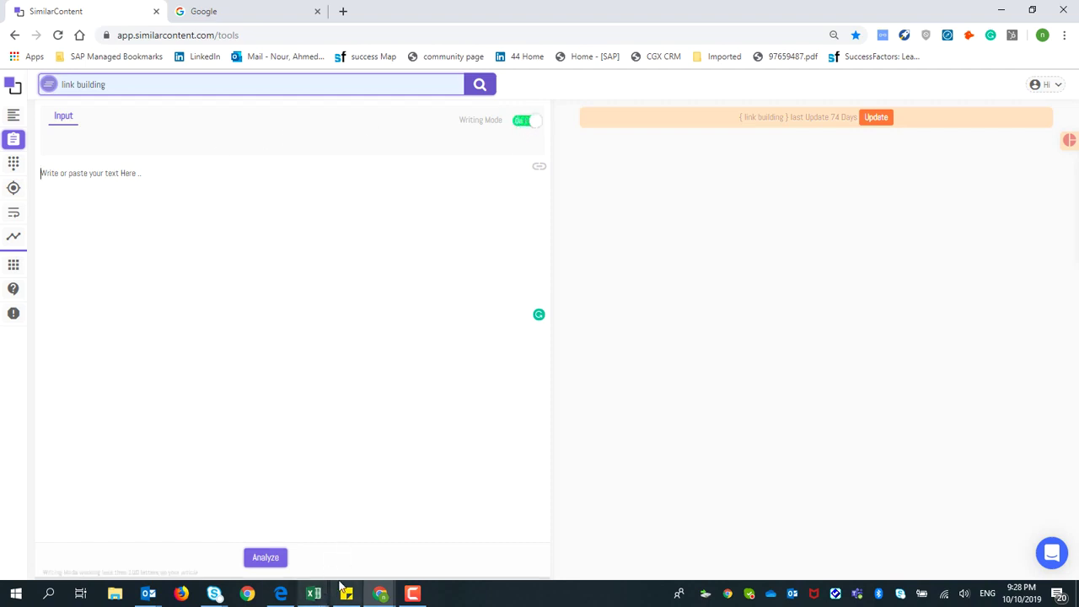
Copy the whole link building article from the sticky note into the Content Optimizer input and analyze it
{"action": "mouse_move", "coordinate": [335, 580]}
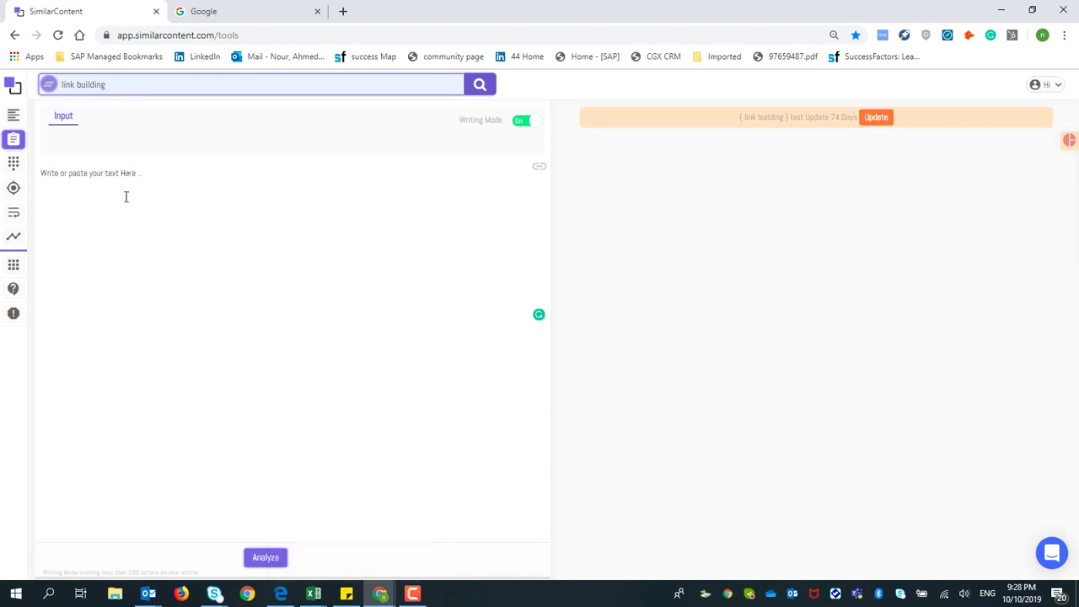
{"action": "left_click", "coordinate": [346, 593]}
{"action": "left_click", "coordinate": [628, 339]}
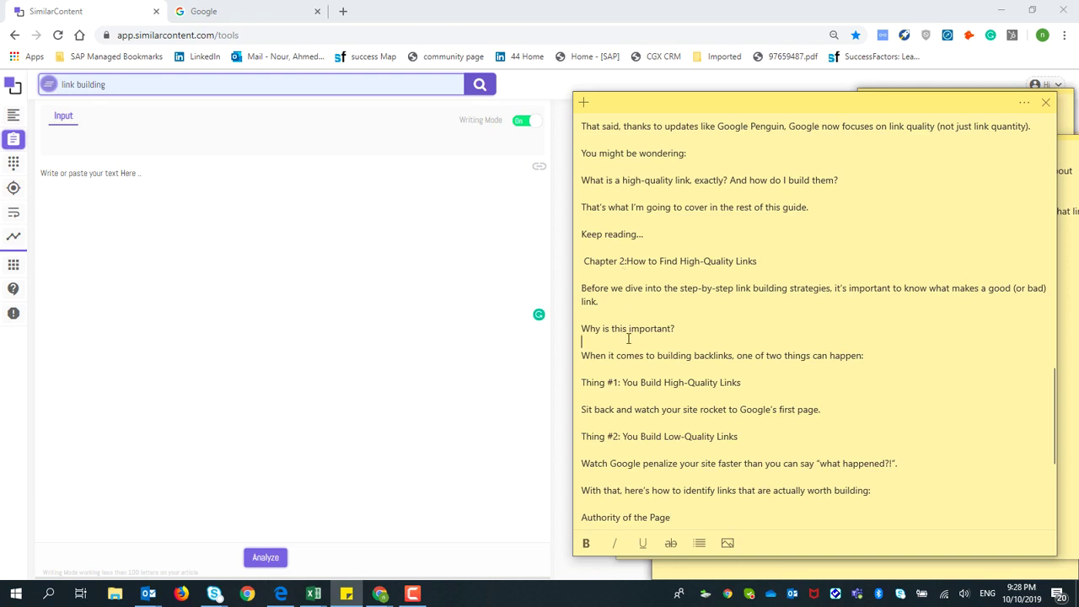
{"action": "key", "text": "ctrl+a"}
{"action": "left_click", "coordinate": [219, 181]}
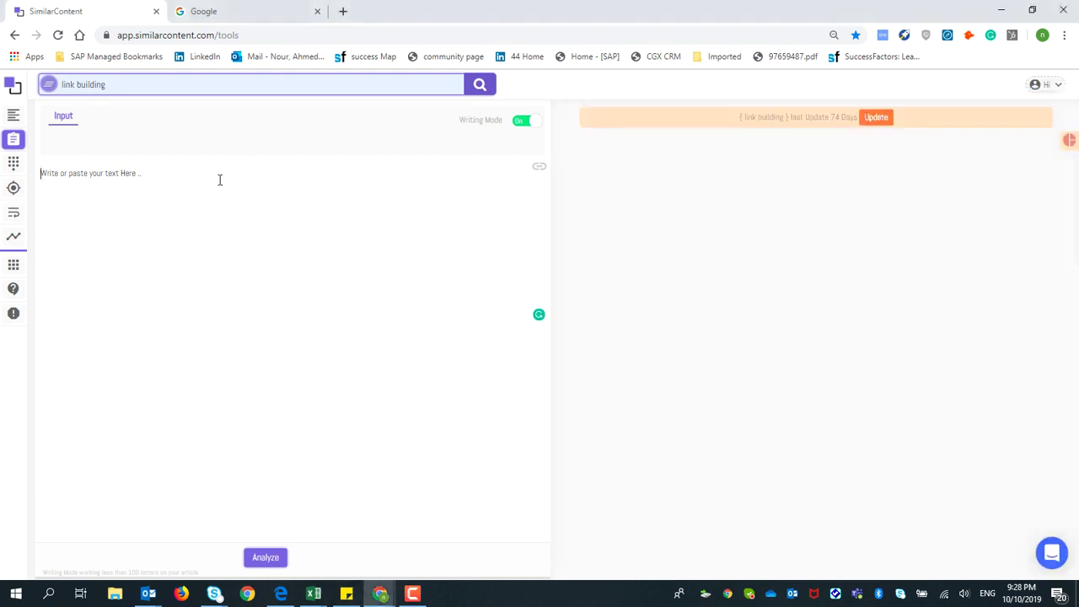
{"action": "key", "text": "ctrl+v"}
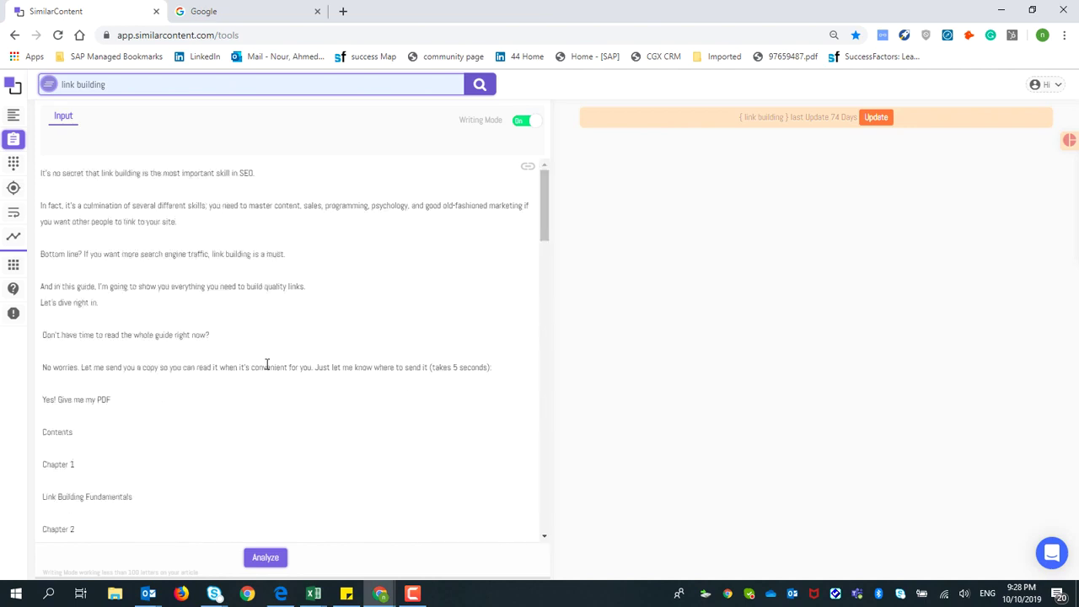
{"action": "left_click_drag", "start_coordinate": [541, 199], "coordinate": [526, 54]}
{"action": "left_click", "coordinate": [267, 557]}
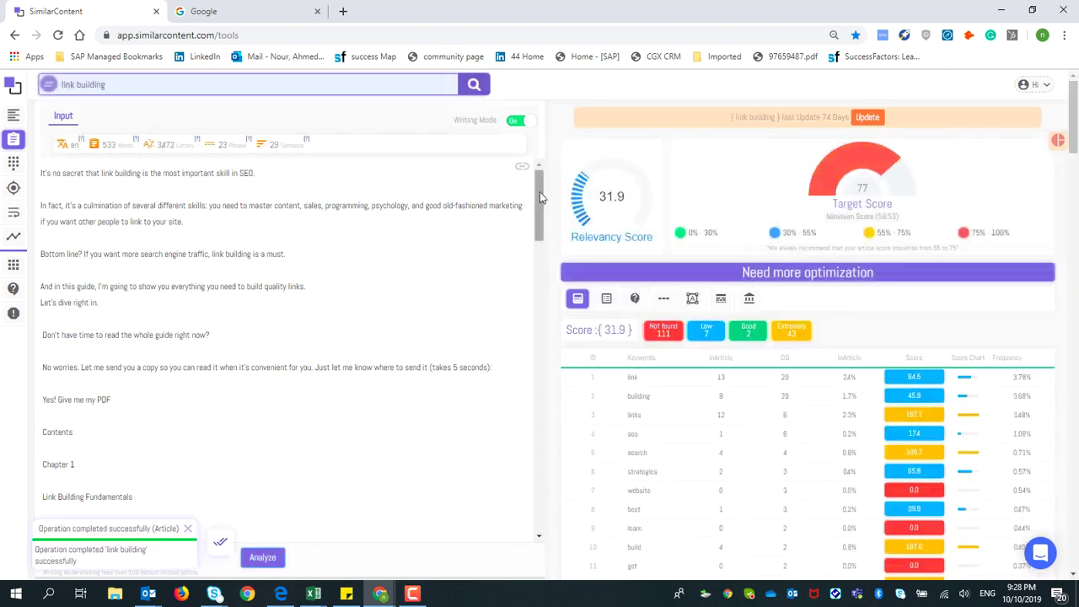
Review the analyzed article text alongside its relevancy score and keyword table
{"action": "scroll", "coordinate": [207, 244], "scroll_direction": "down", "scroll_amount": 5}
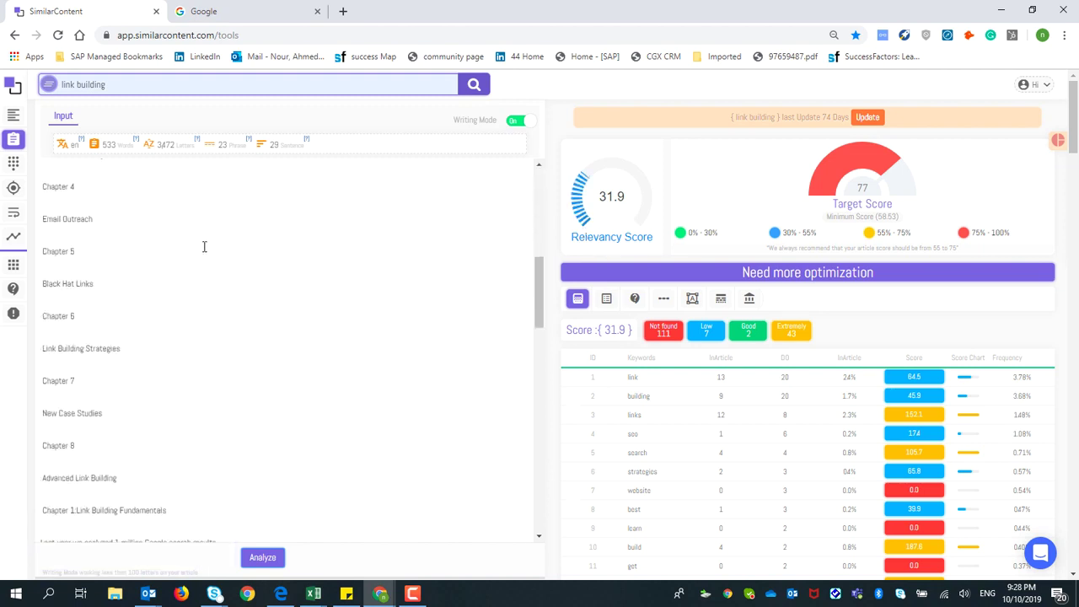
{"action": "scroll", "coordinate": [206, 244], "scroll_direction": "up", "scroll_amount": 5}
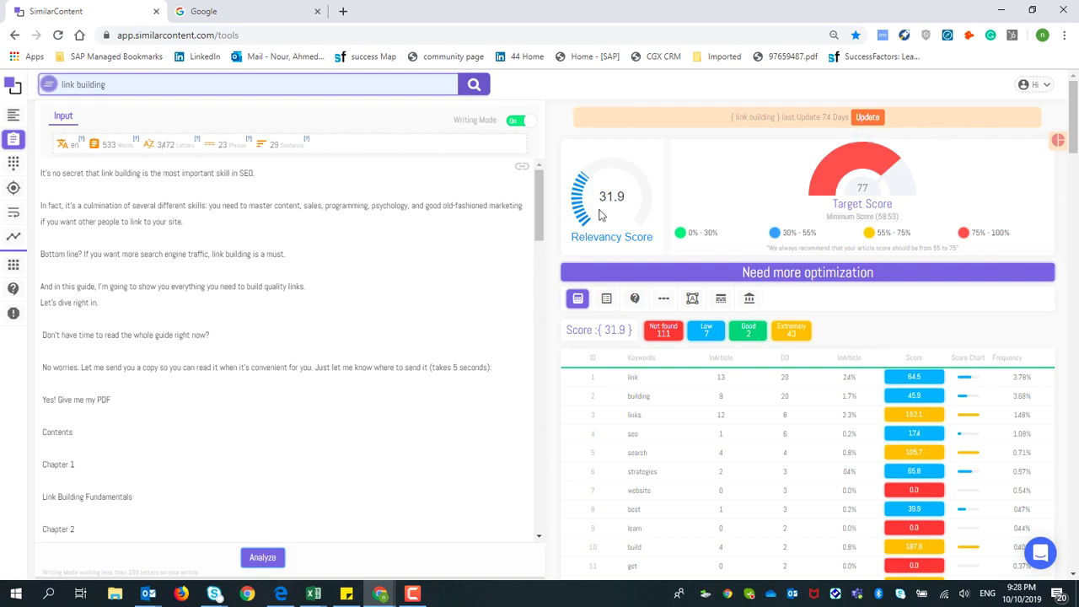
{"action": "left_click_drag", "start_coordinate": [540, 195], "coordinate": [509, 152]}
{"action": "scroll", "coordinate": [190, 235], "scroll_direction": "down", "scroll_amount": 5}
{"action": "scroll", "coordinate": [211, 266], "scroll_direction": "up", "scroll_amount": 5}
{"action": "scroll", "coordinate": [200, 292], "scroll_direction": "down", "scroll_amount": 4}
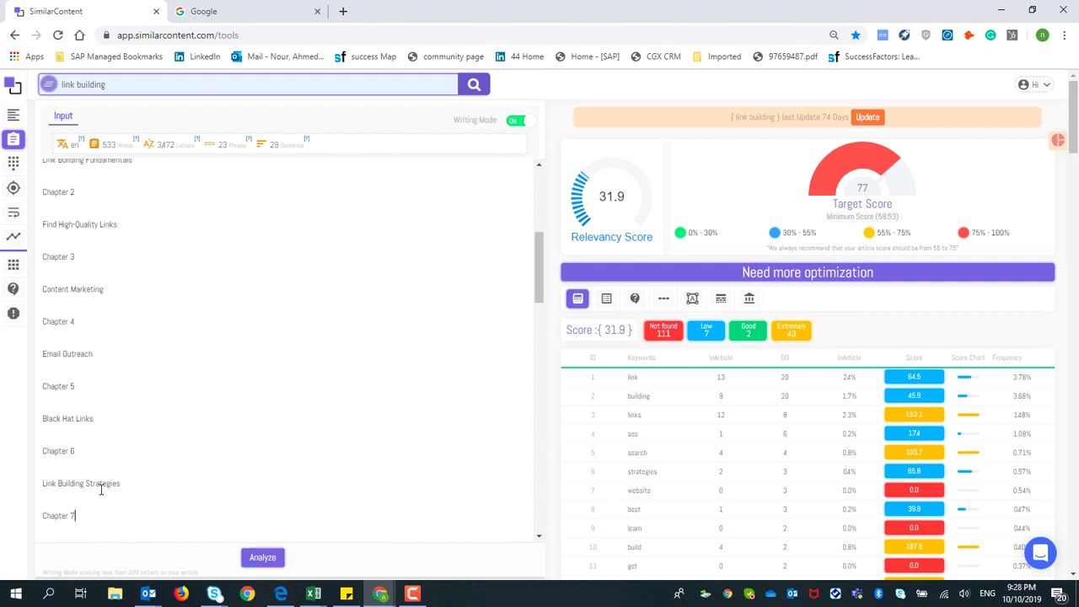
{"action": "left_click_drag", "start_coordinate": [104, 485], "coordinate": [207, 8]}
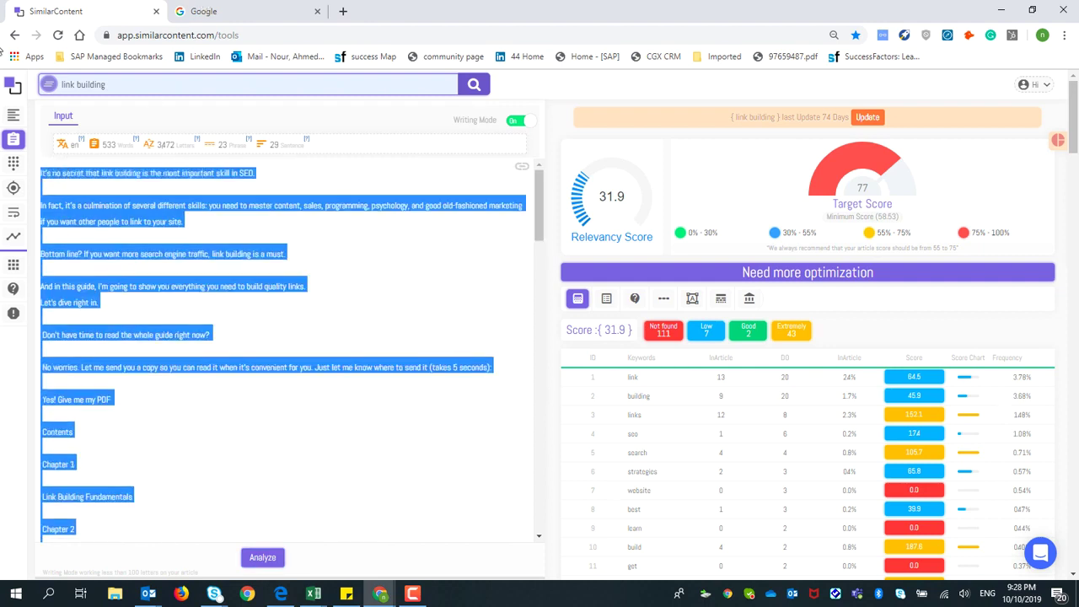
{"action": "left_click", "coordinate": [170, 312]}
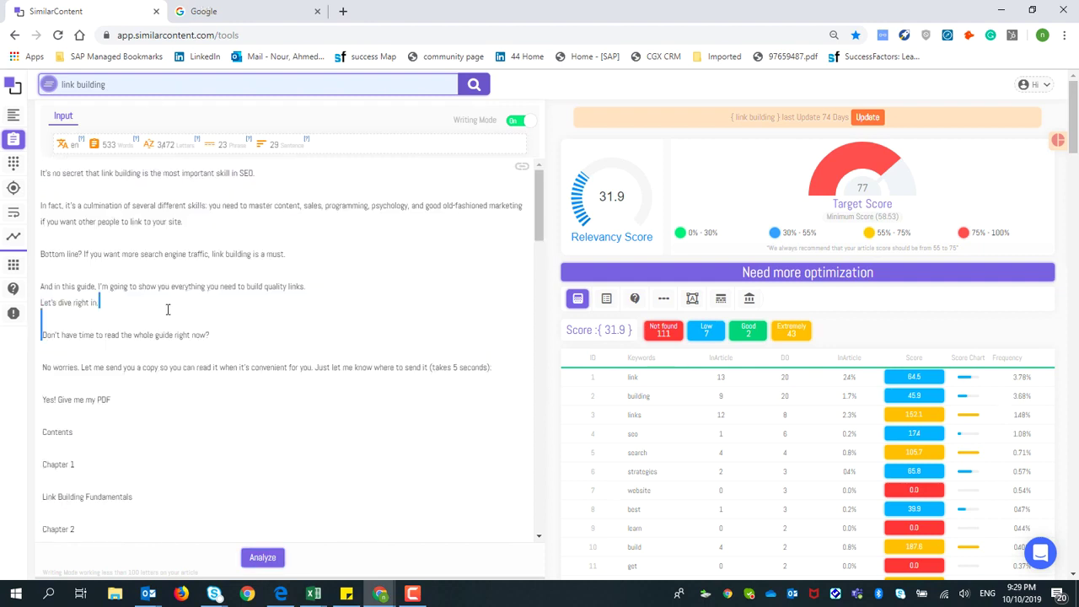
Delete the entire article text from the Content Optimizer input
{"action": "left_click", "coordinate": [142, 302]}
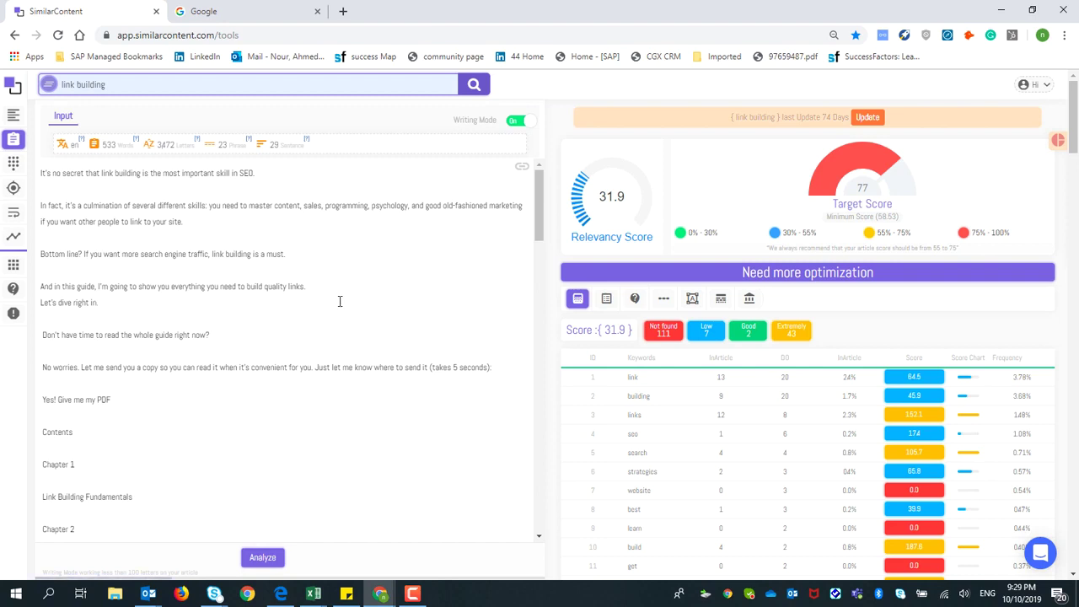
{"action": "key", "text": "ctrl+a"}
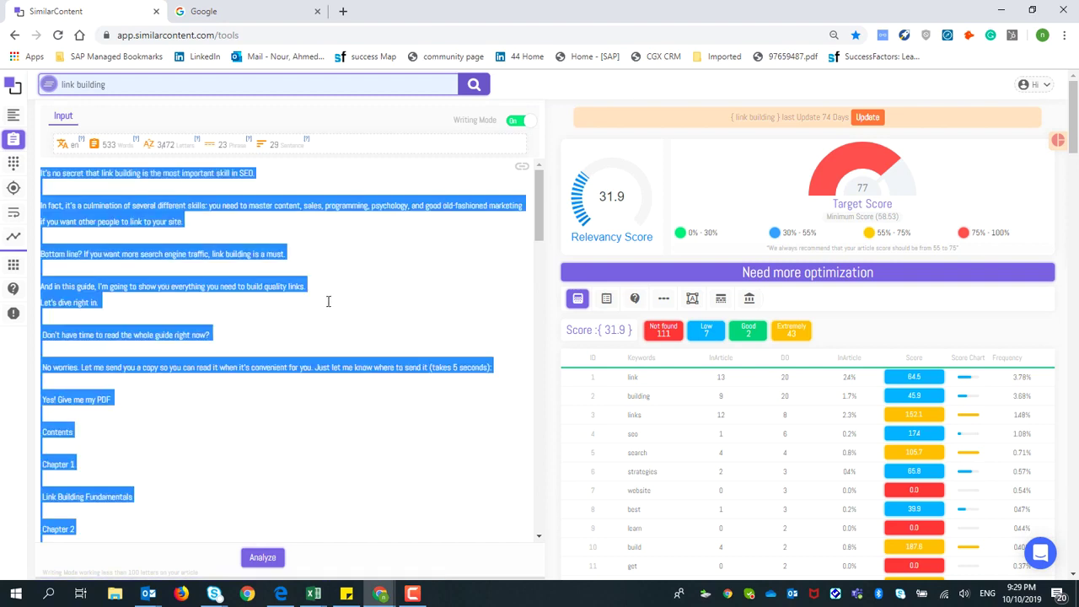
{"action": "key", "text": "Delete"}
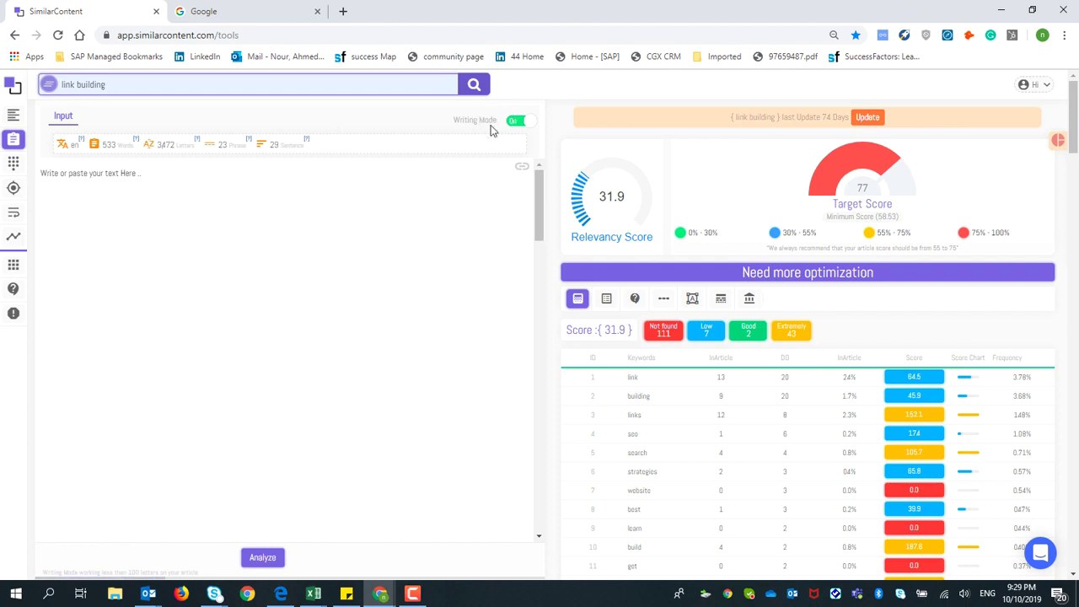
{"action": "left_click", "coordinate": [12, 113]}
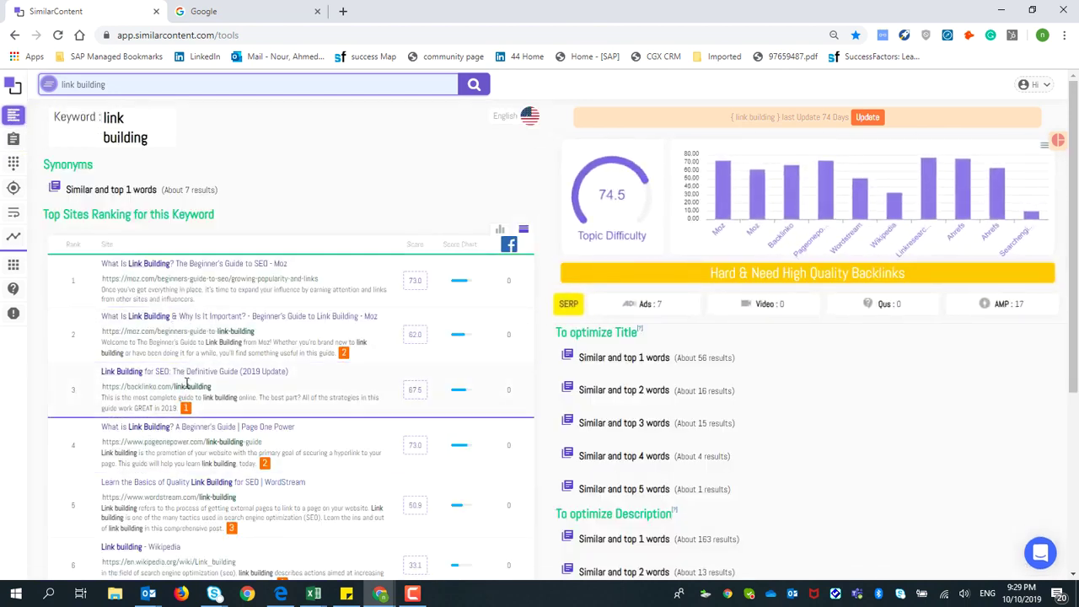
{"action": "left_click_drag", "start_coordinate": [212, 387], "coordinate": [106, 388]}
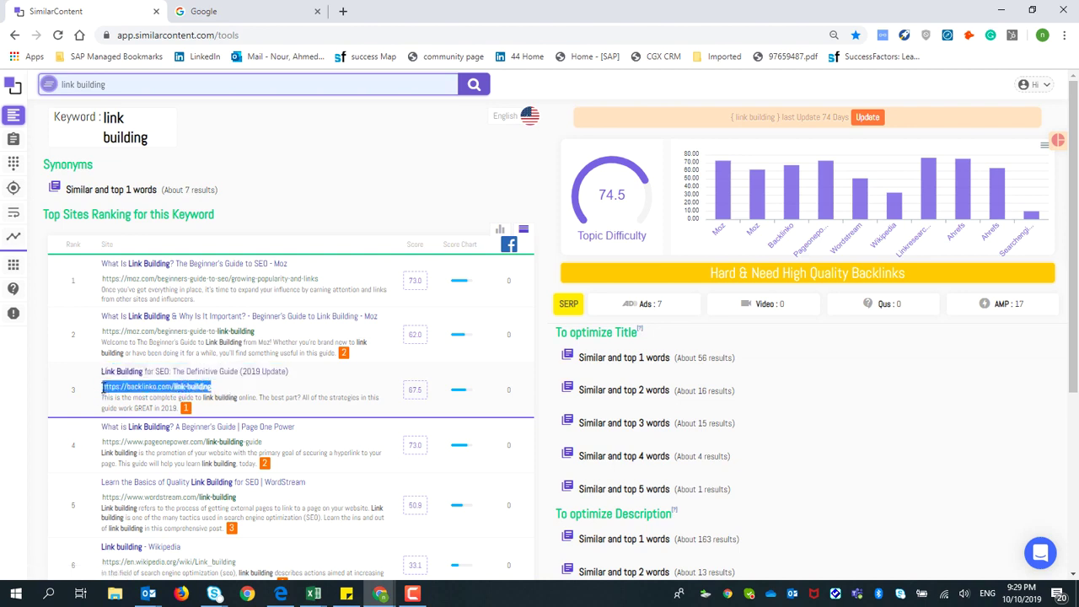
{"action": "left_click", "coordinate": [11, 141]}
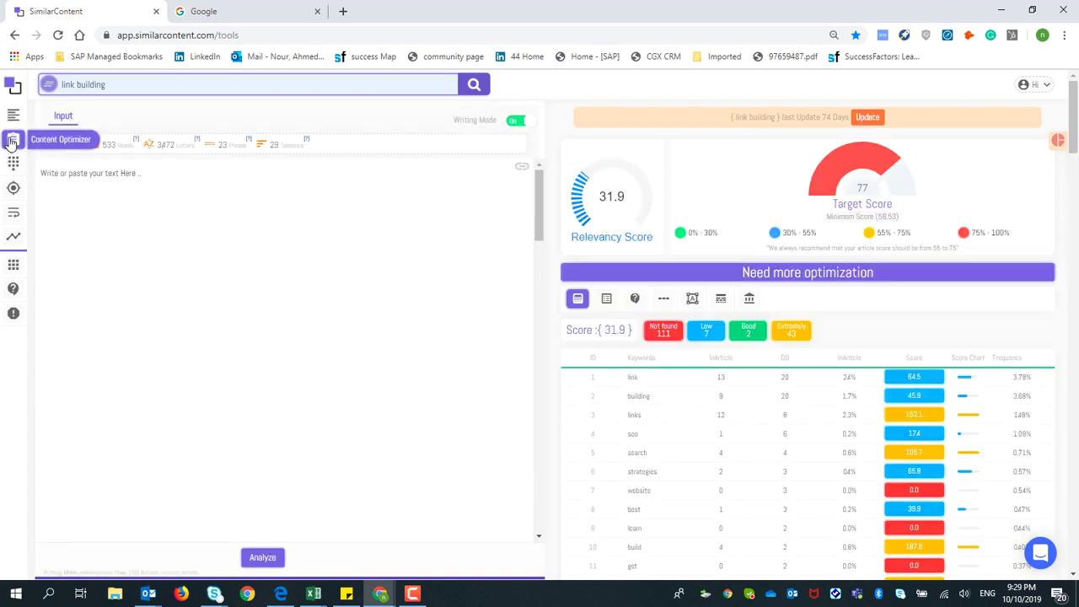
{"action": "left_click", "coordinate": [521, 169]}
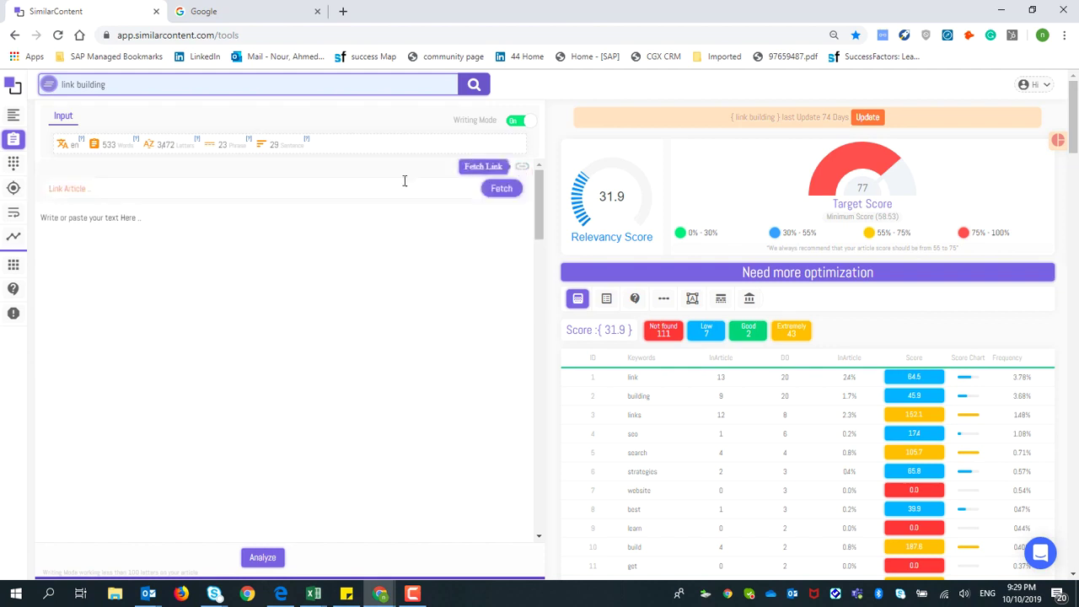
{"action": "left_click", "coordinate": [266, 189]}
{"action": "type", "text": "https://backlinko.com/link-building"}
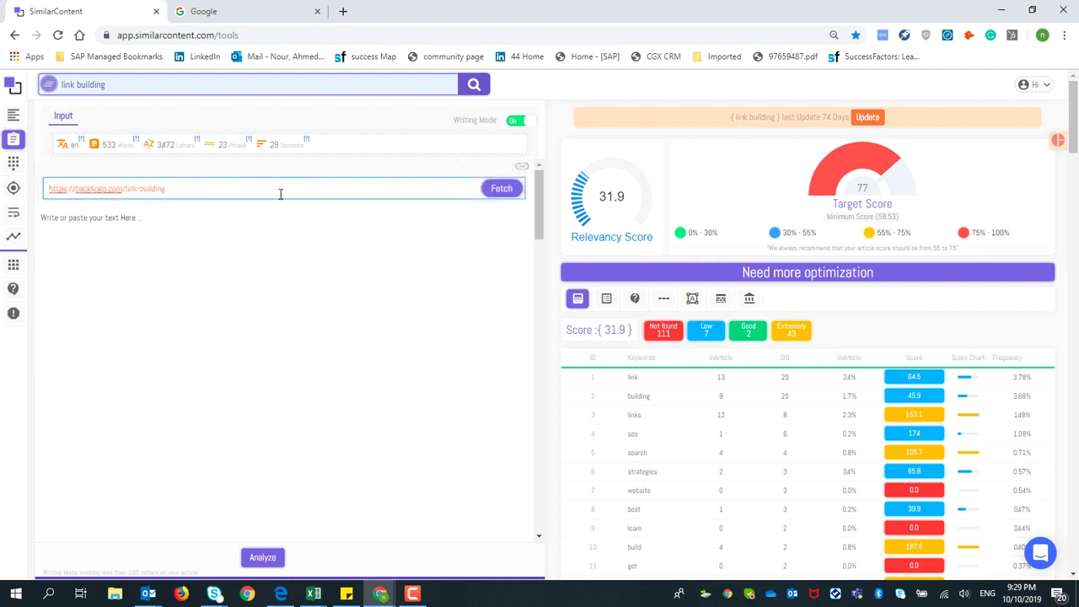
{"action": "left_click", "coordinate": [501, 196]}
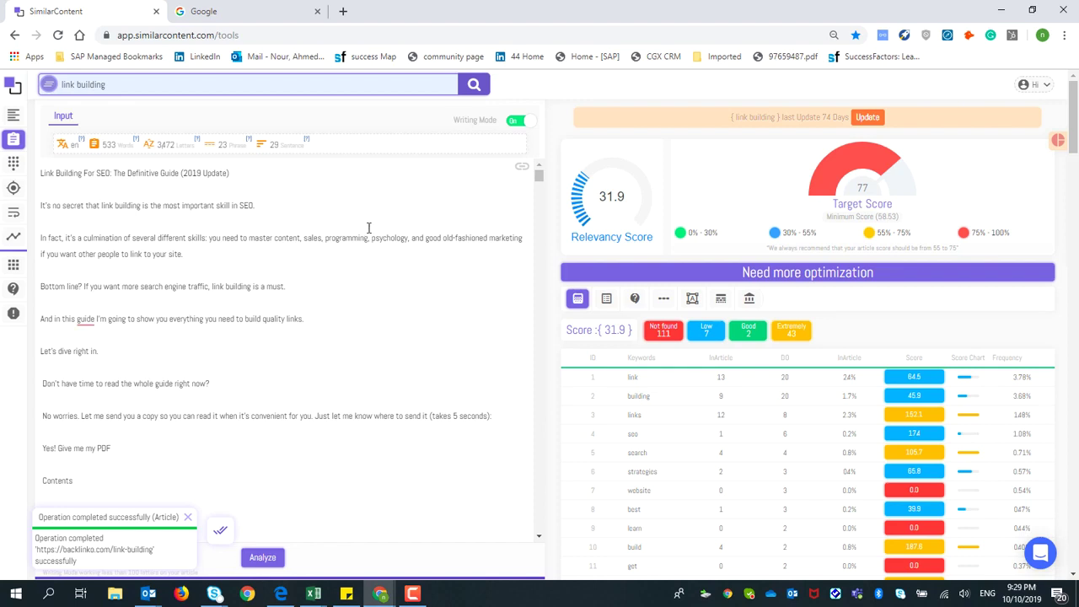
Remove the title line "Link Building For SEO: The Definitive Guide (2019 Update)" and analyze the fetched article
{"action": "left_click_drag", "start_coordinate": [229, 173], "coordinate": [23, 152]}
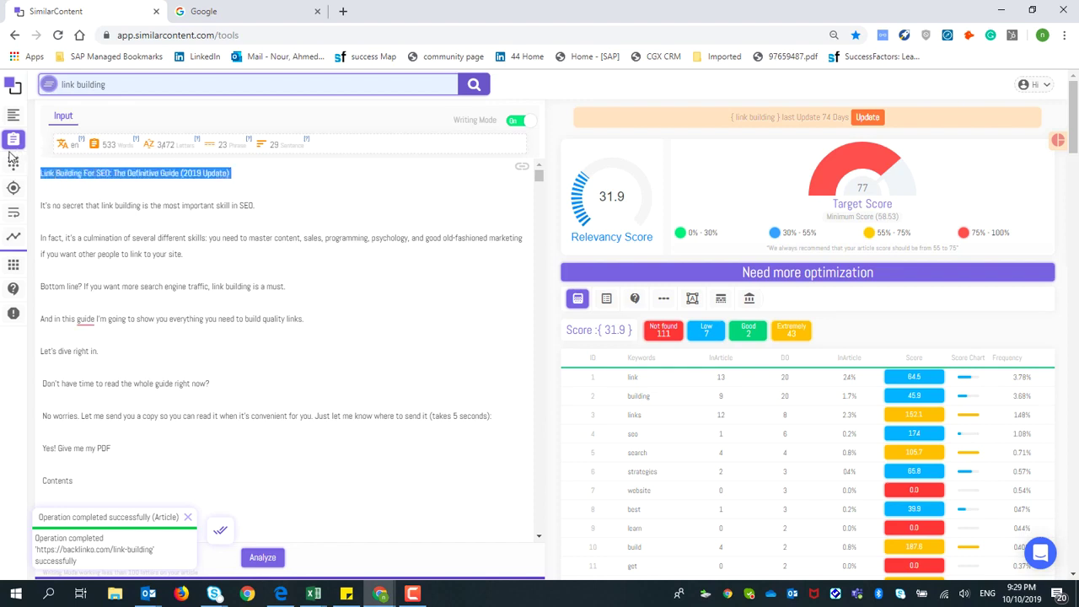
{"action": "key", "text": "BackSpace"}
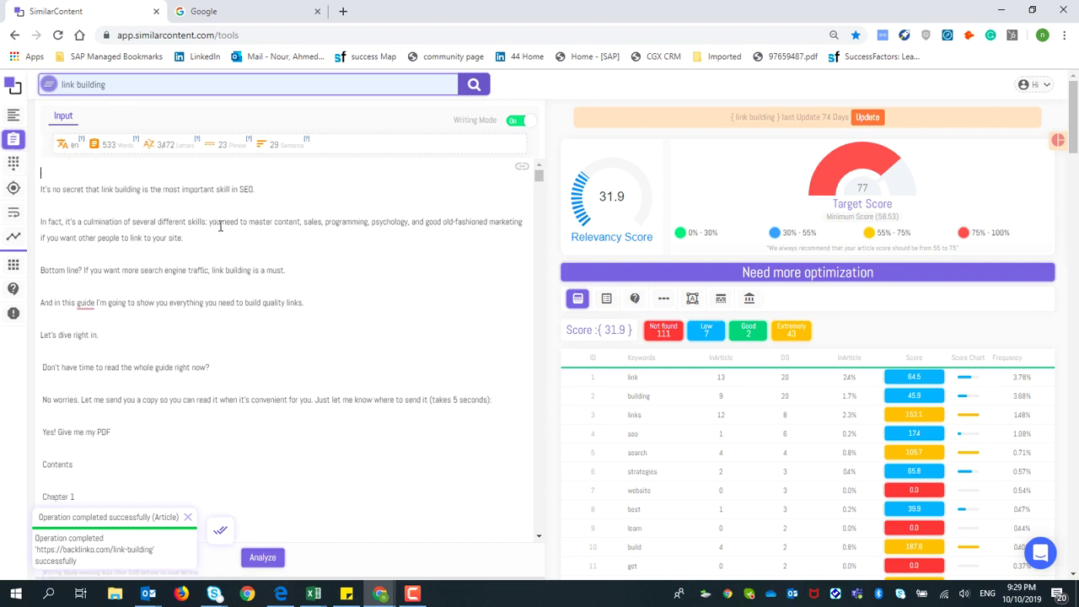
{"action": "left_click", "coordinate": [262, 557]}
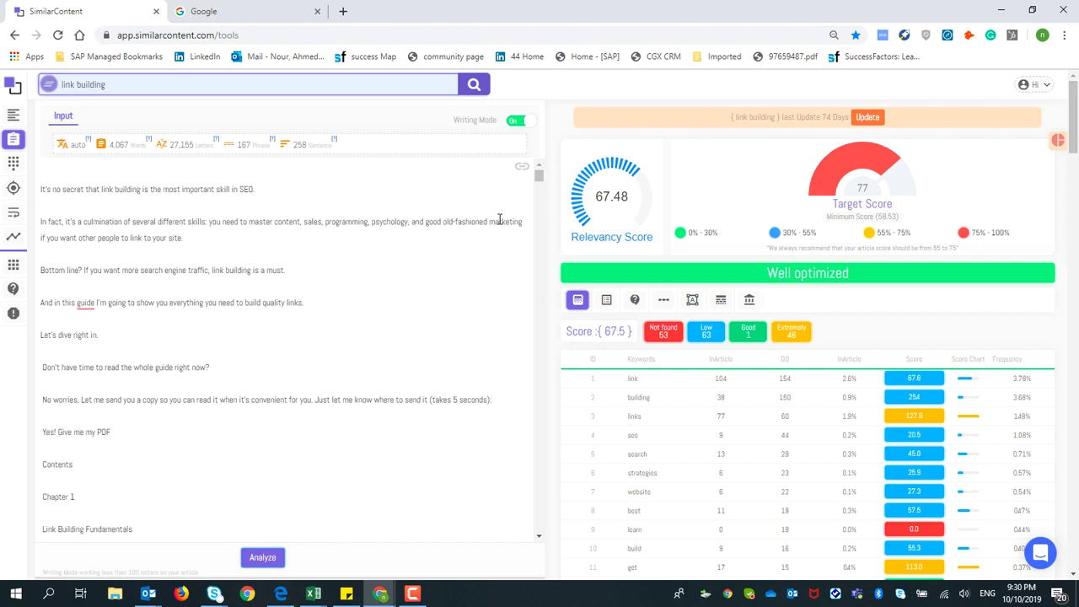
Check the analyzed article and filter its one-word keyword table to the Good category
{"action": "scroll", "coordinate": [281, 217], "scroll_direction": "down", "scroll_amount": 5}
{"action": "scroll", "coordinate": [283, 213], "scroll_direction": "up", "scroll_amount": 5}
{"action": "scroll", "coordinate": [280, 206], "scroll_direction": "down", "scroll_amount": 10}
{"action": "scroll", "coordinate": [281, 206], "scroll_direction": "up", "scroll_amount": 5}
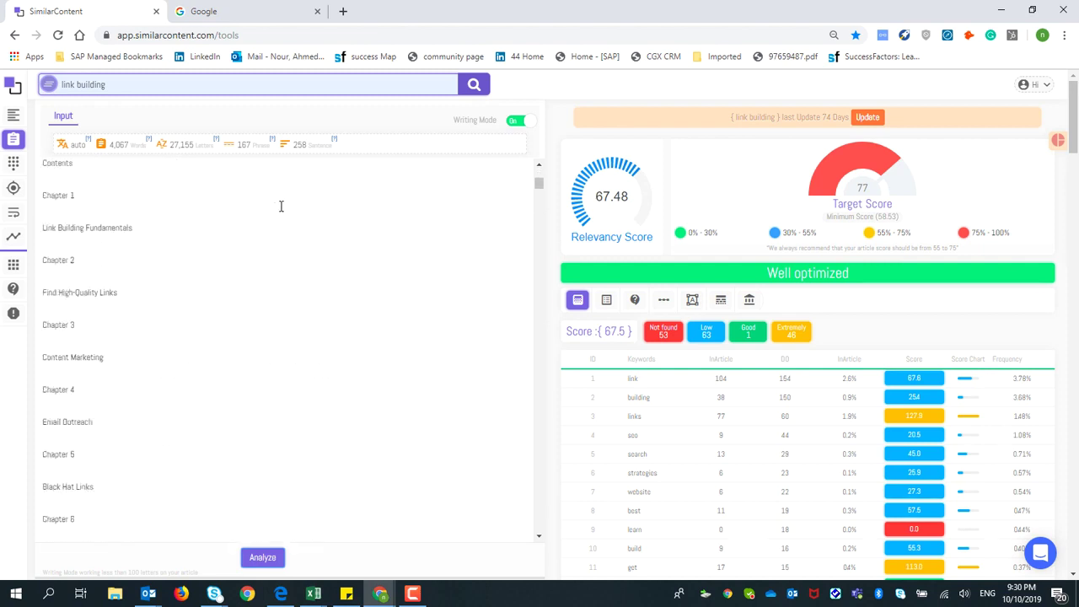
{"action": "scroll", "coordinate": [281, 206], "scroll_direction": "up", "scroll_amount": 5}
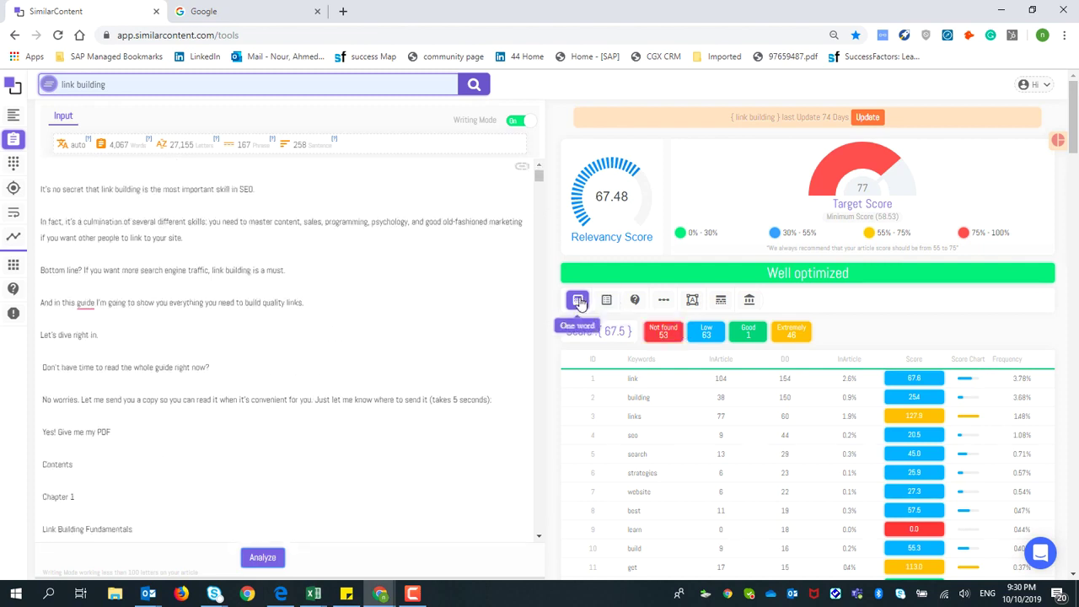
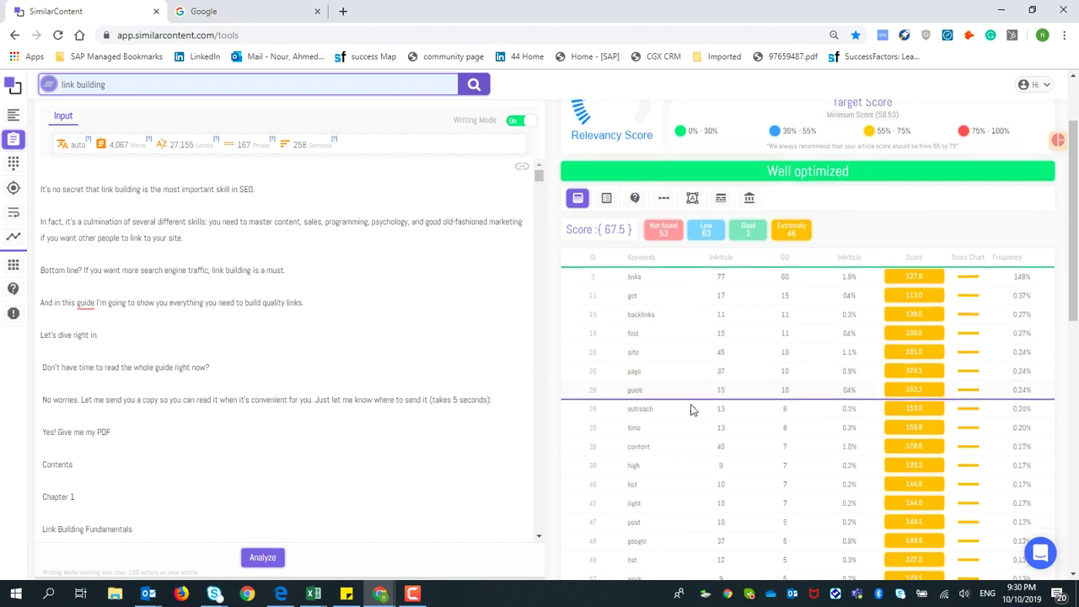
{"action": "scroll", "coordinate": [693, 404], "scroll_direction": "up", "scroll_amount": 10}
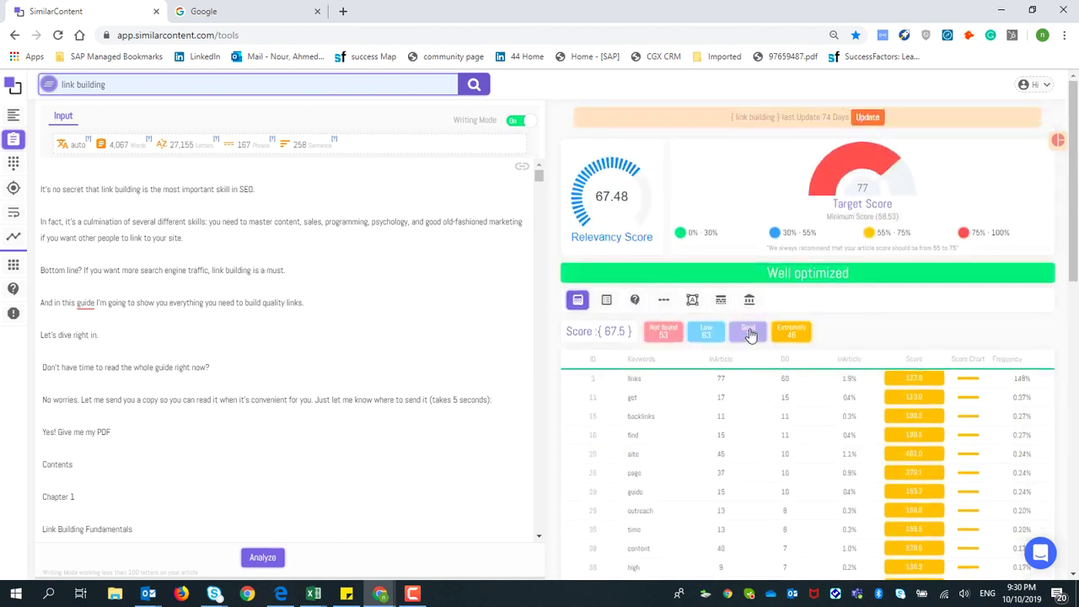
{"action": "left_click", "coordinate": [748, 330]}
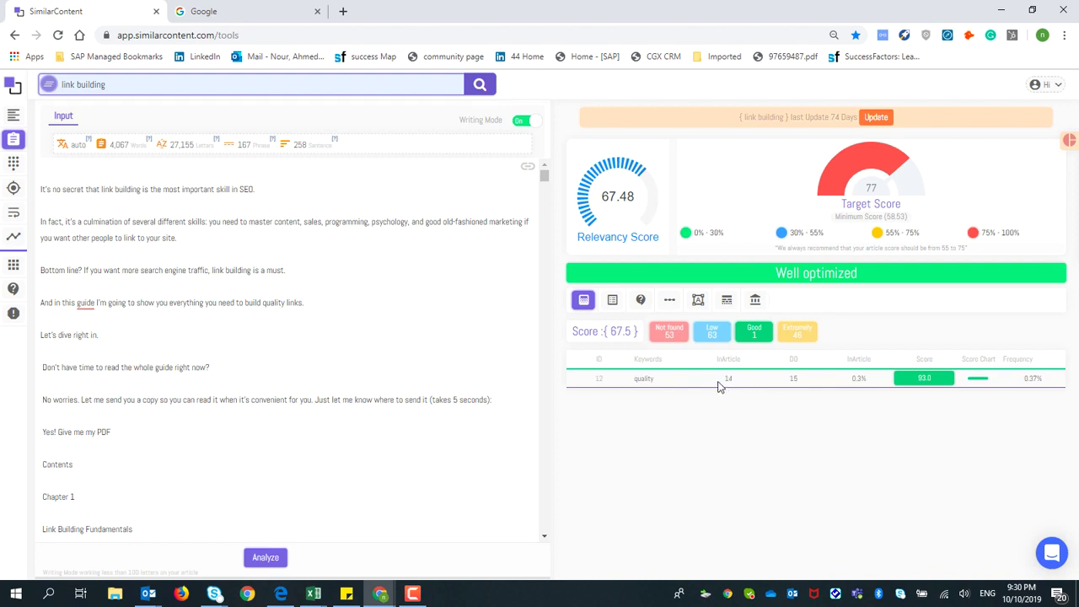
Filter the one-word keyword table to Low and compare the InArticle count with the adjacent count for "link"
{"action": "left_click_drag", "start_coordinate": [718, 361], "coordinate": [746, 366]}
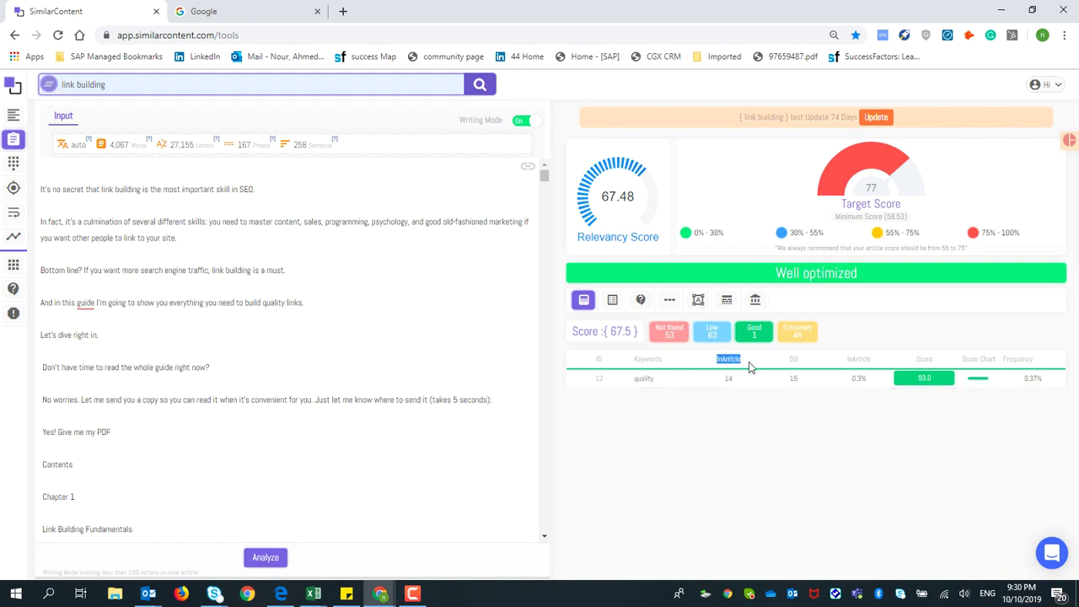
{"action": "double_click", "coordinate": [792, 360]}
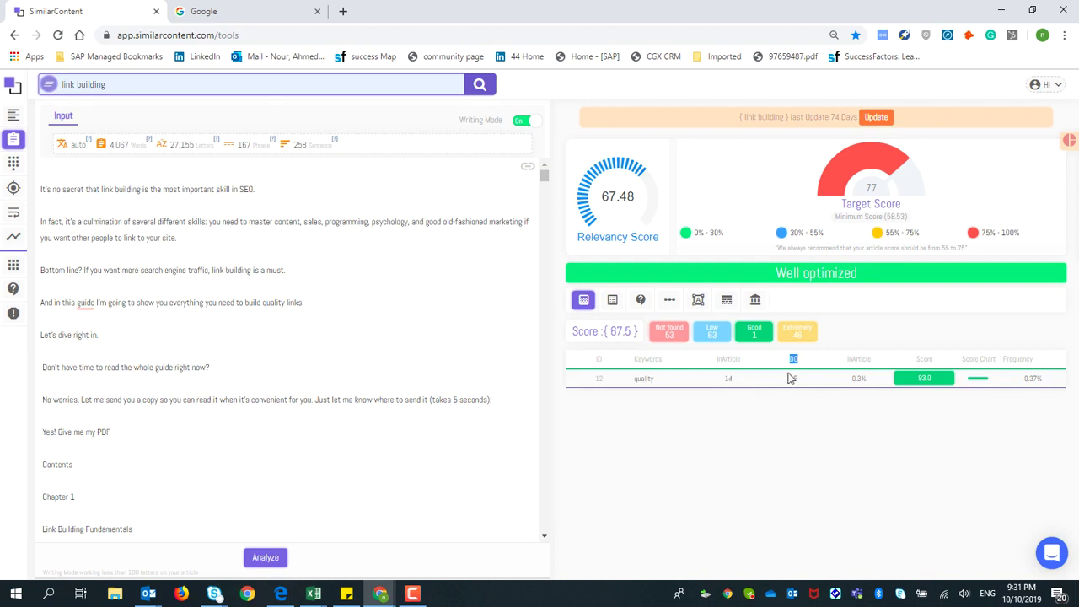
{"action": "left_click", "coordinate": [718, 337]}
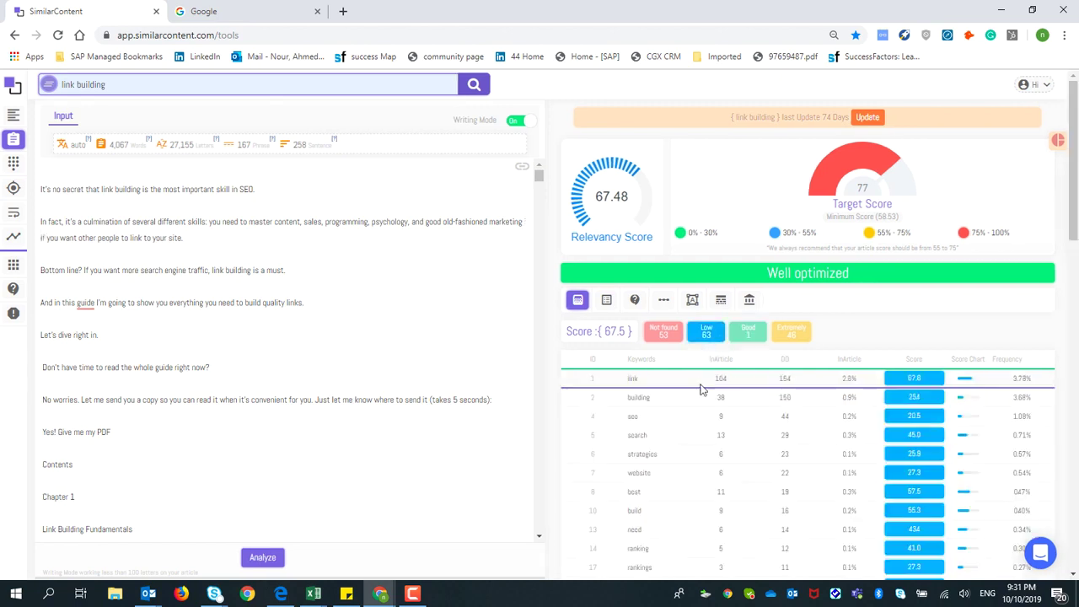
{"action": "double_click", "coordinate": [719, 379]}
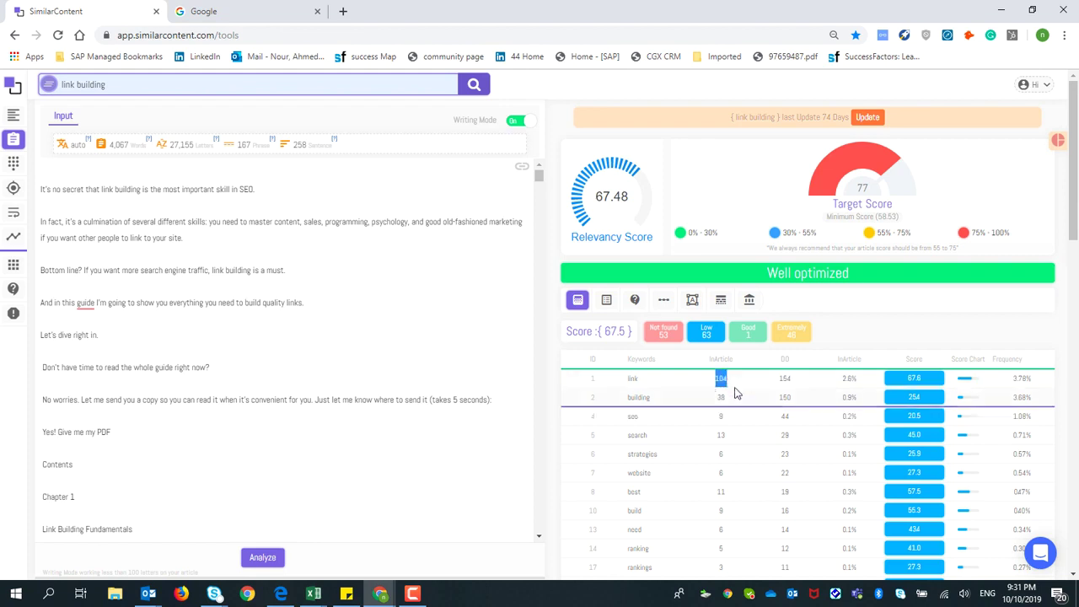
{"action": "double_click", "coordinate": [782, 378]}
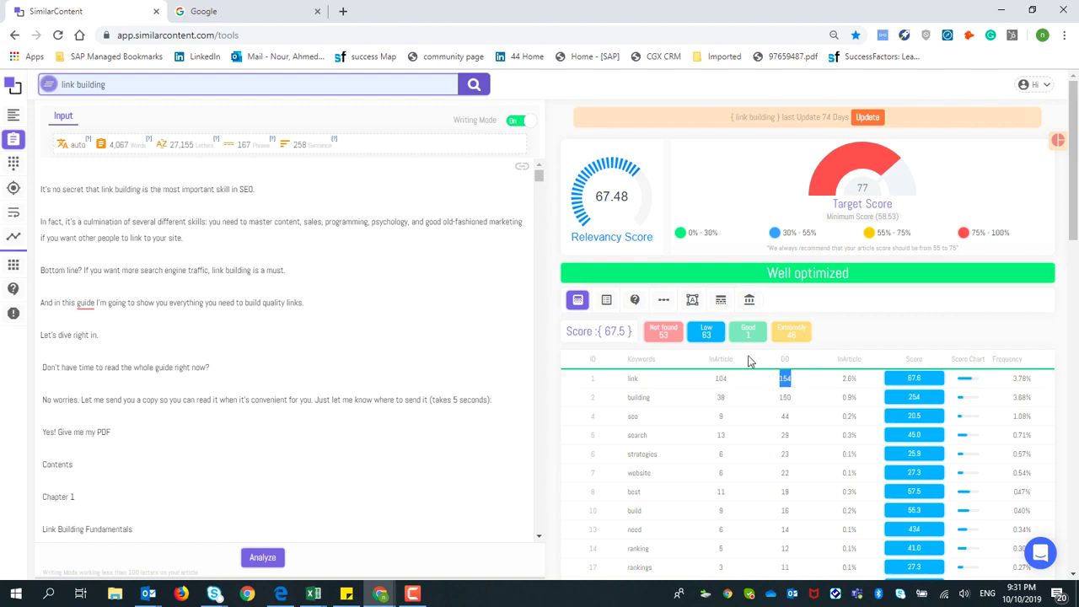
{"action": "scroll", "coordinate": [736, 386], "scroll_direction": "down", "scroll_amount": 2}
{"action": "scroll", "coordinate": [736, 392], "scroll_direction": "up", "scroll_amount": 2}
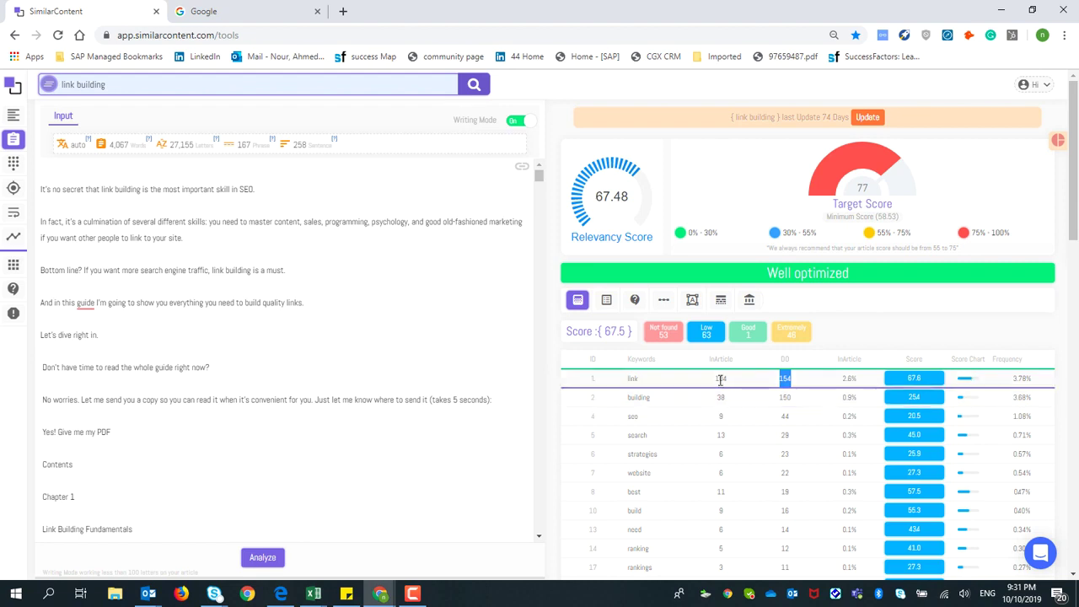
Filter the one-word keyword table to Not found and look through the keywords missing from the article
{"action": "left_click", "coordinate": [675, 336]}
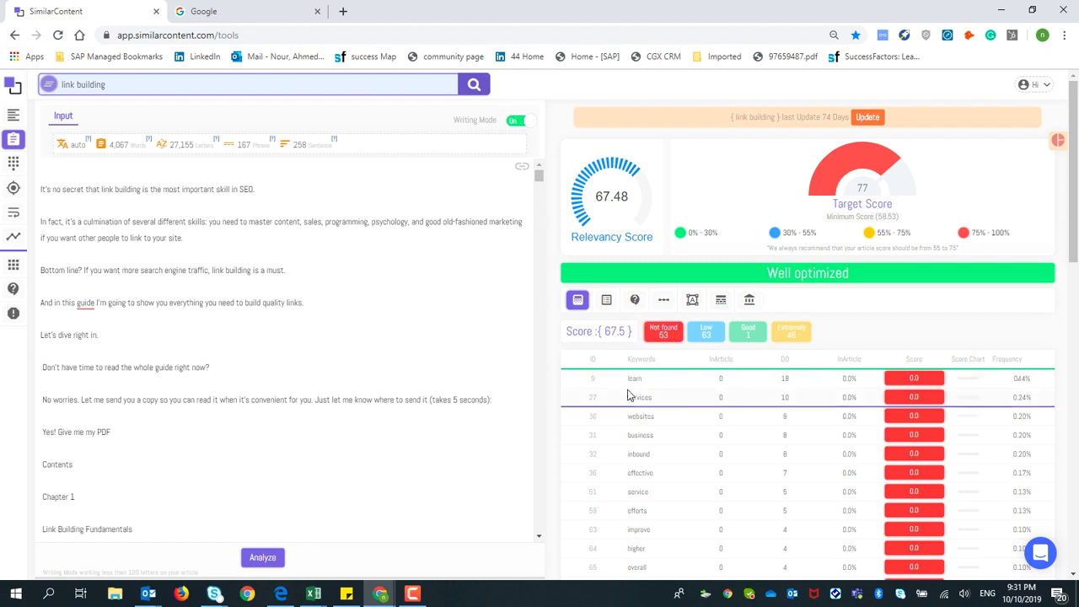
{"action": "scroll", "coordinate": [627, 396], "scroll_direction": "down", "scroll_amount": 8}
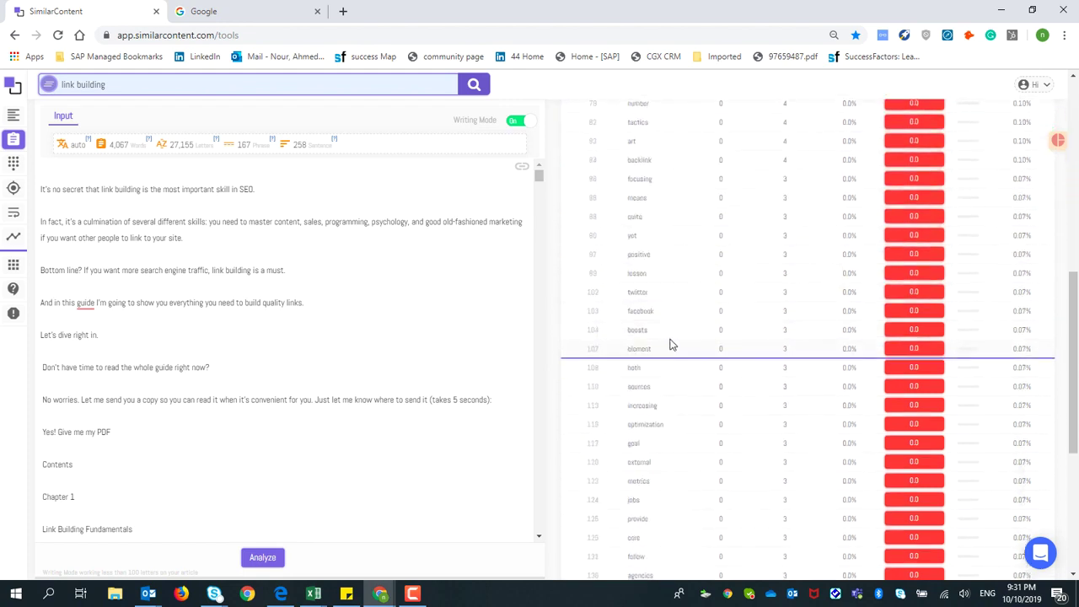
{"action": "scroll", "coordinate": [670, 341], "scroll_direction": "up", "scroll_amount": 5}
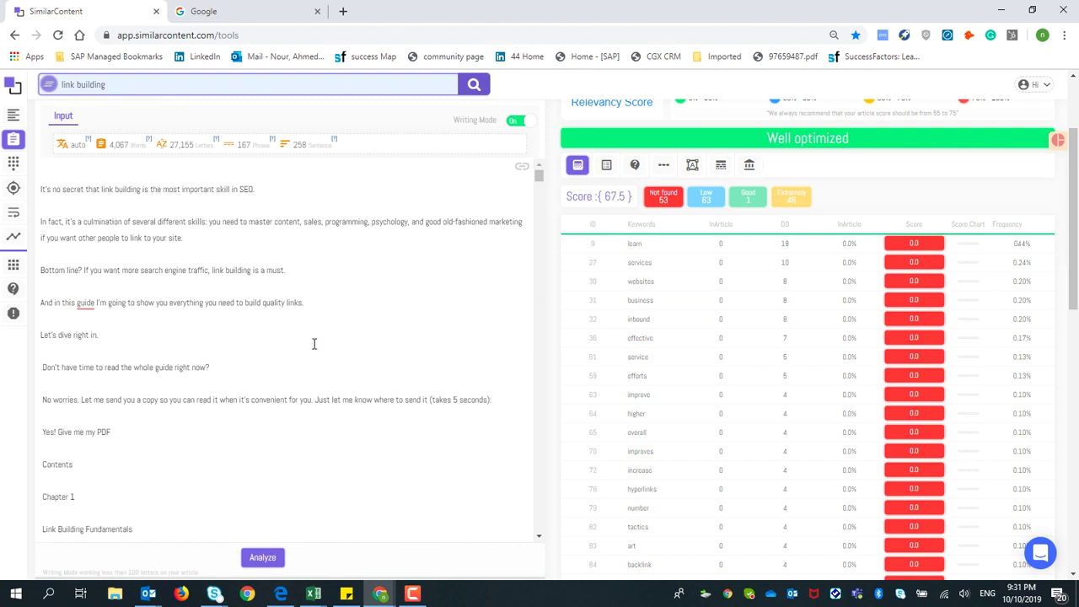
{"action": "scroll", "coordinate": [620, 185], "scroll_direction": "up", "scroll_amount": 2}
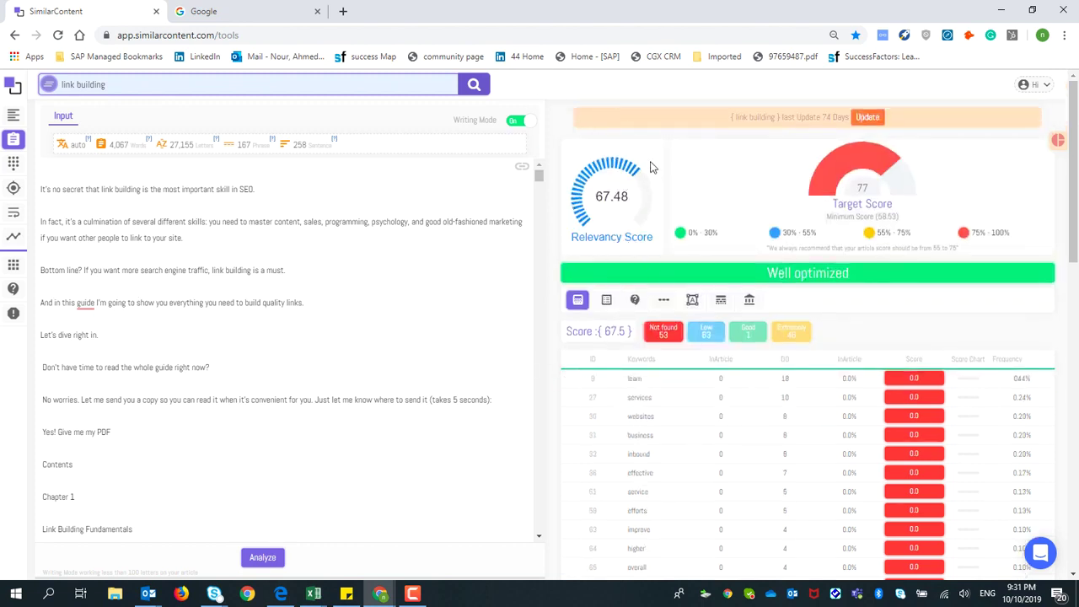
Review the analyzed article's two-word keywords, questions, categories, related topics and named entities
{"action": "left_click", "coordinate": [606, 301]}
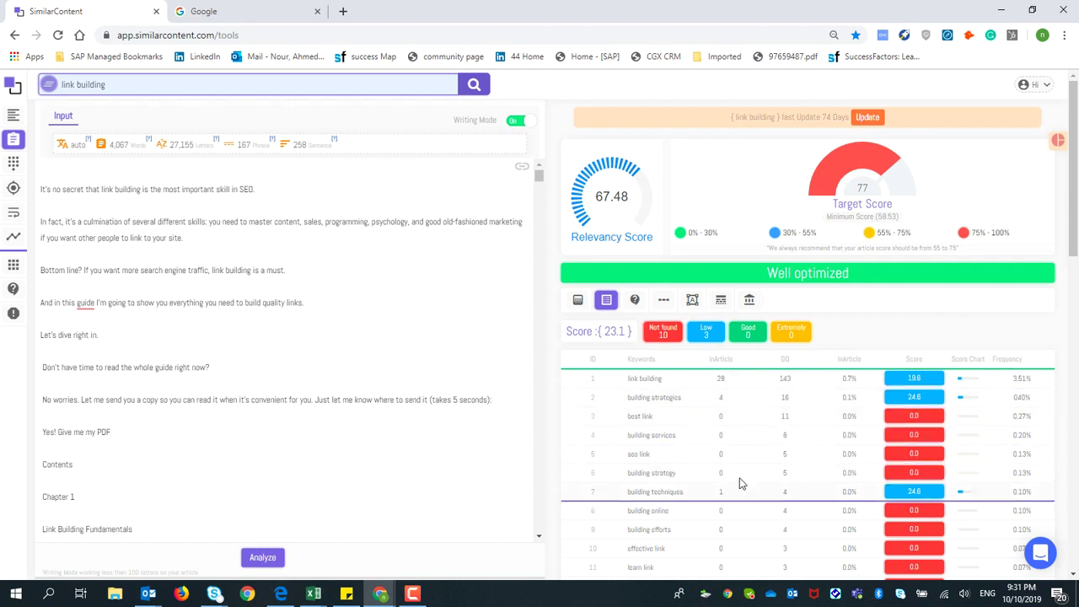
{"action": "left_click", "coordinate": [635, 300]}
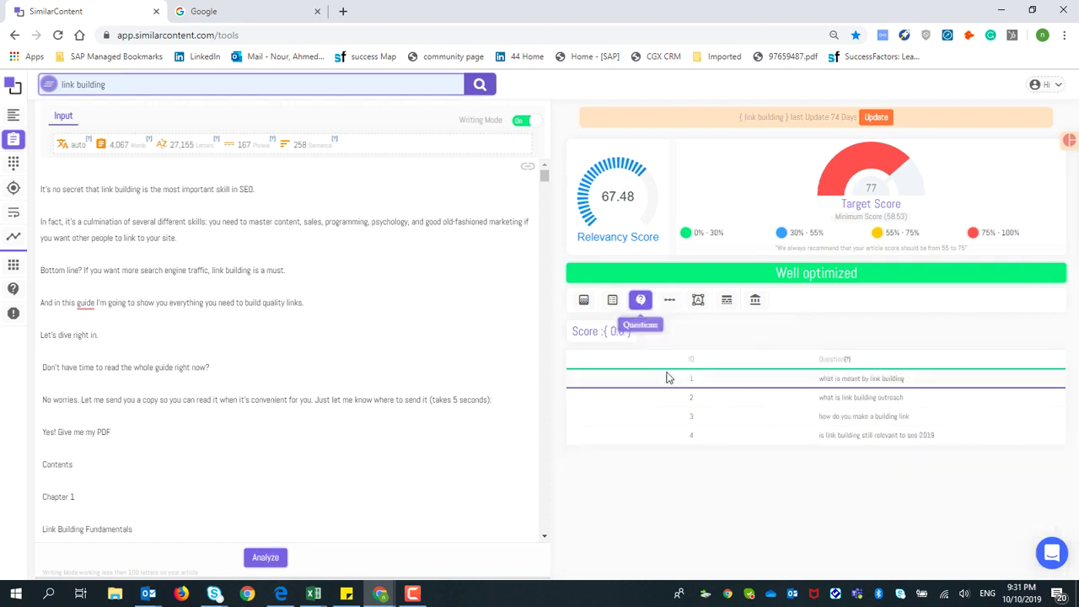
{"action": "left_click", "coordinate": [669, 301]}
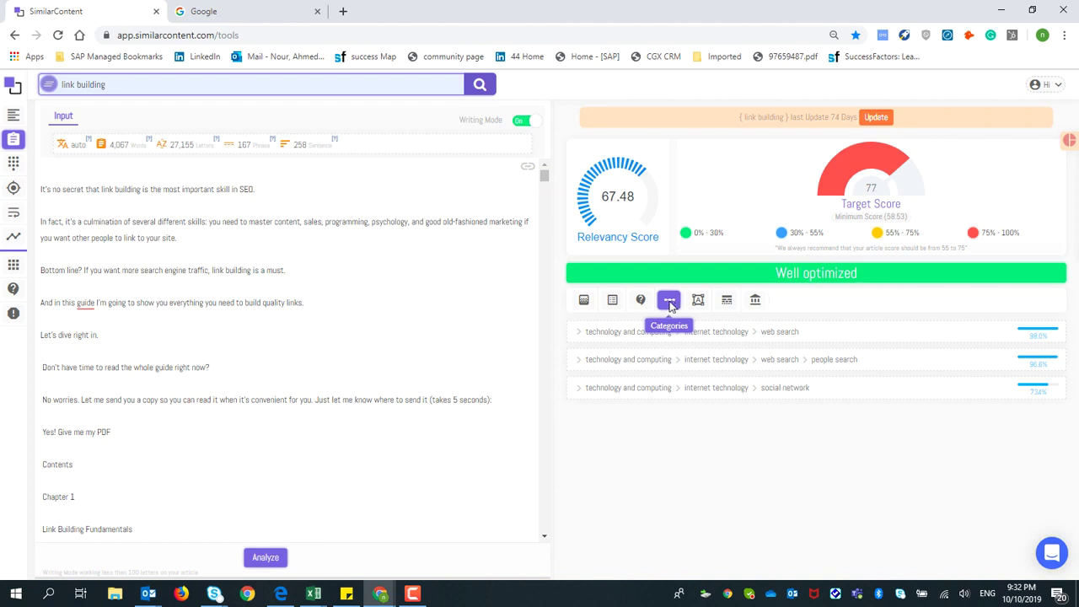
{"action": "left_click", "coordinate": [731, 309]}
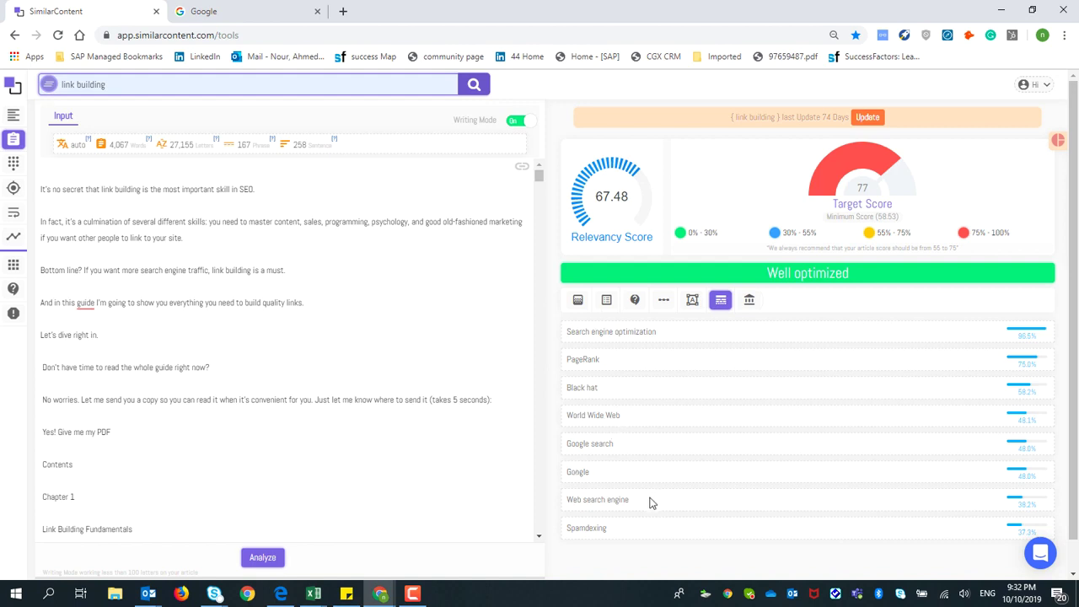
{"action": "left_click", "coordinate": [750, 304]}
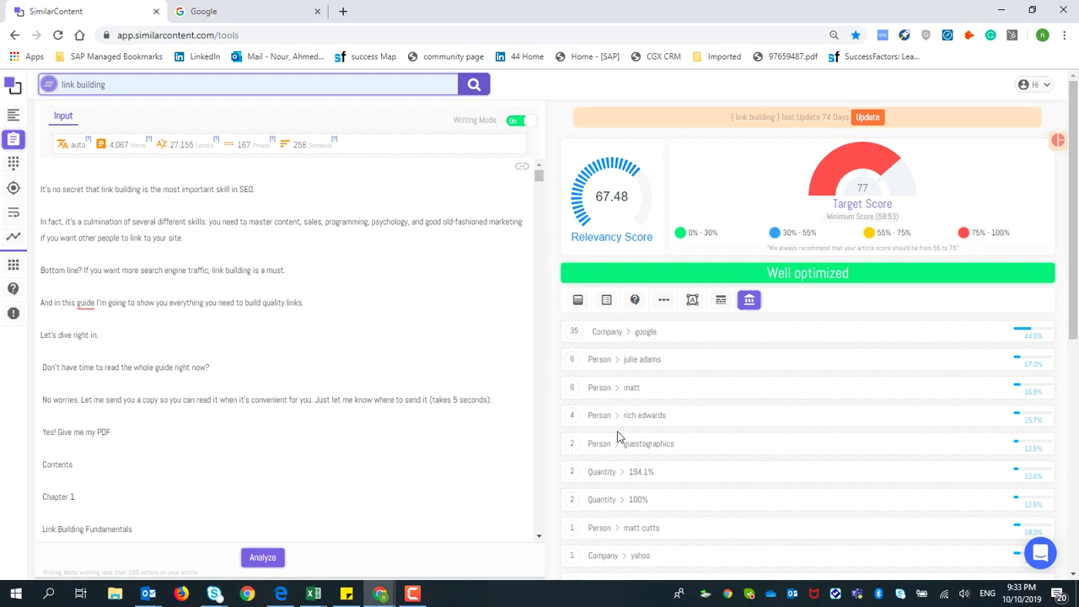
{"action": "scroll", "coordinate": [682, 449], "scroll_direction": "down", "scroll_amount": 5}
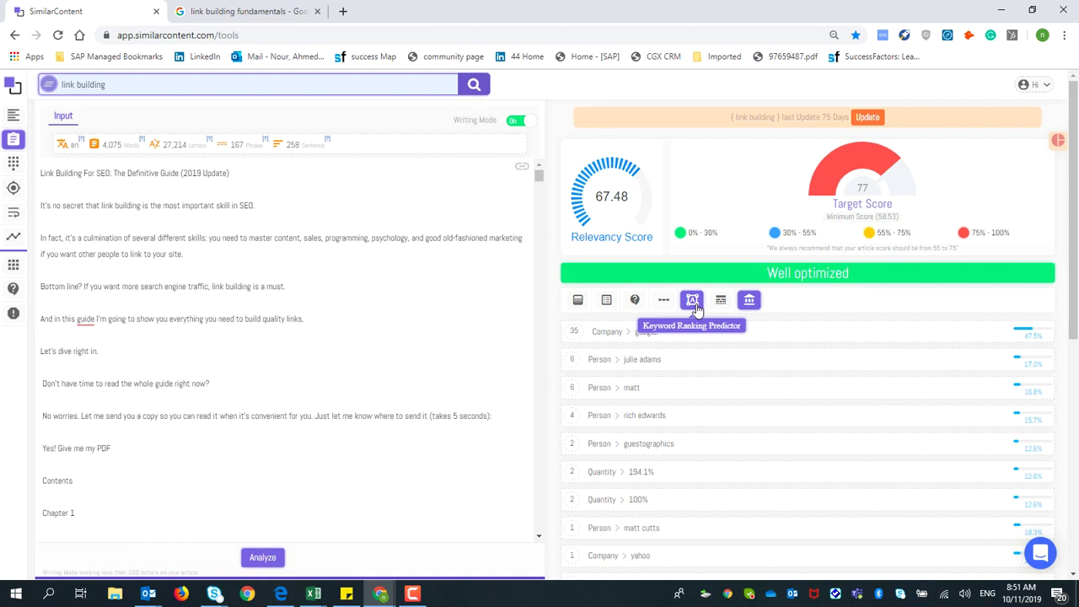
Open the Keyword Ranking Predictor and examine the chance to rank for "link building"
{"action": "left_click", "coordinate": [693, 302]}
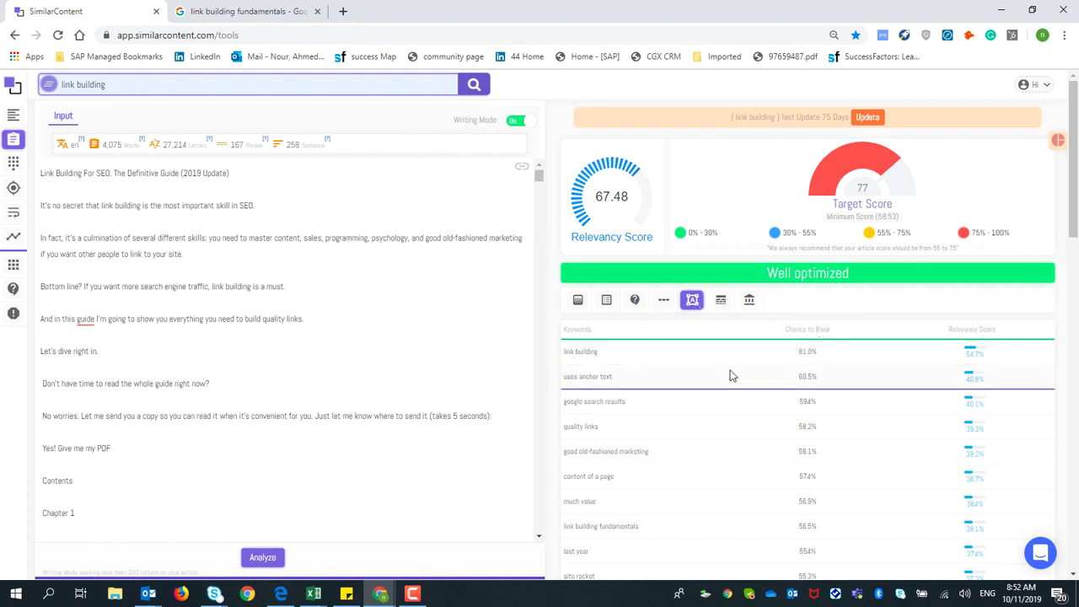
{"action": "left_click_drag", "start_coordinate": [614, 354], "coordinate": [553, 351]}
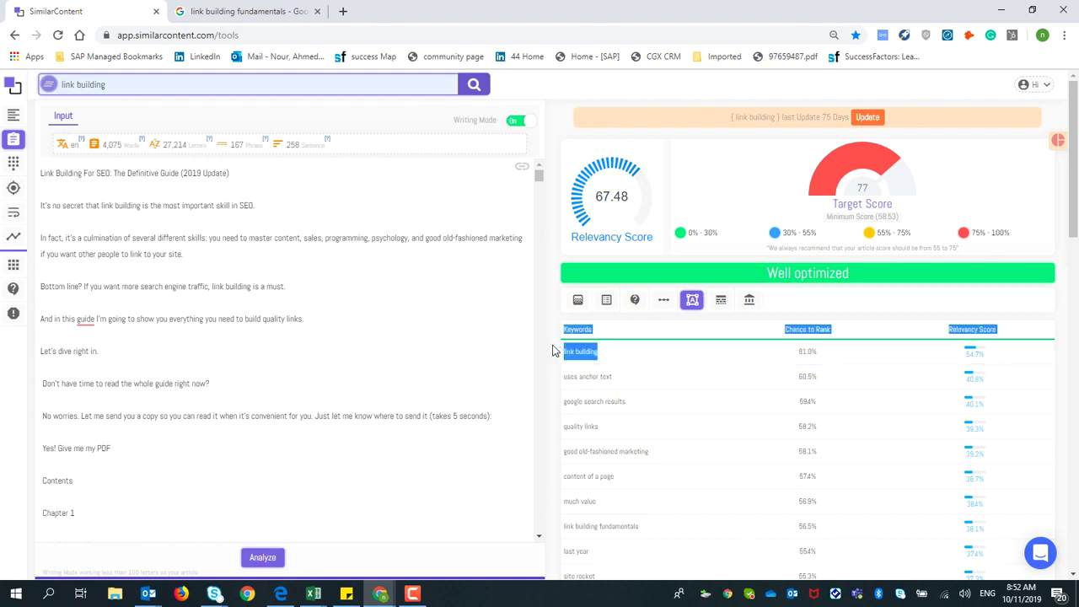
{"action": "left_click", "coordinate": [791, 356]}
{"action": "left_click_drag", "start_coordinate": [791, 356], "coordinate": [819, 359]}
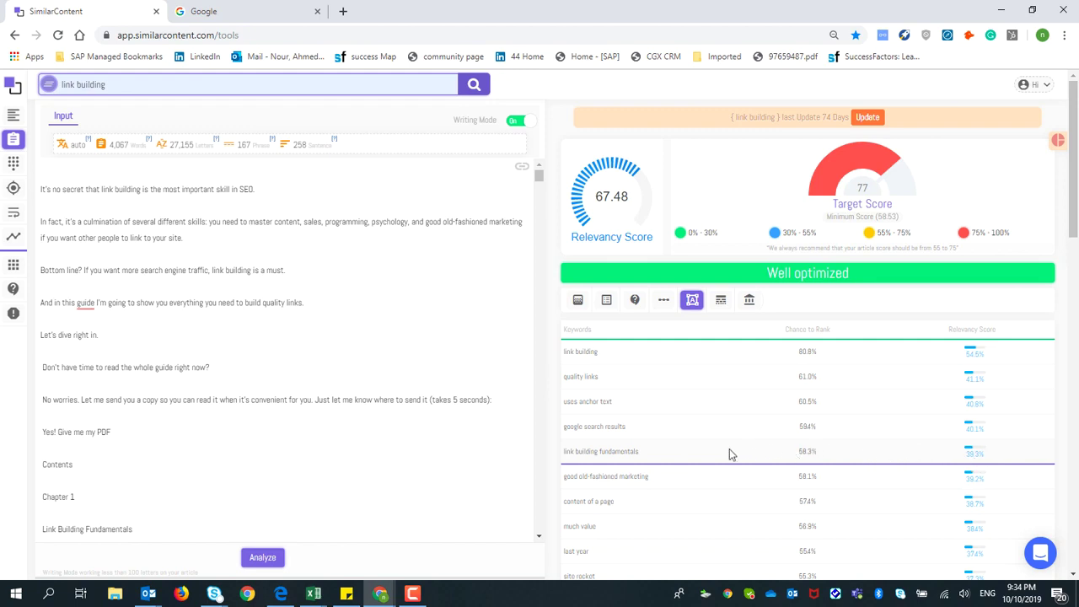
Copy the predicted keyword "link building fundamentals" and search Google for it
{"action": "triple_click", "coordinate": [606, 453]}
{"action": "key", "text": "ctrl+c"}
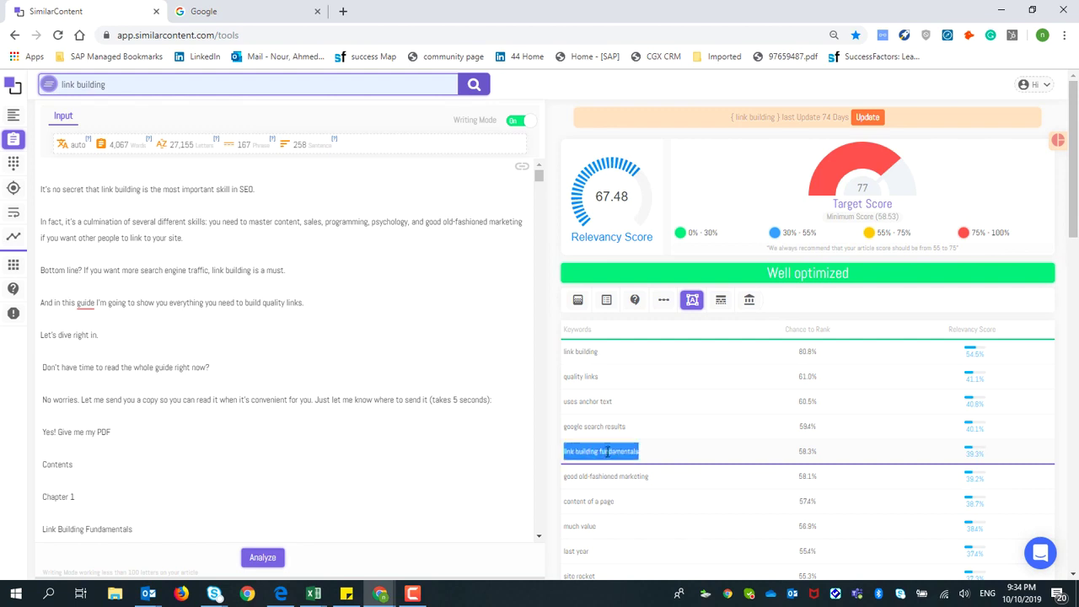
{"action": "left_click", "coordinate": [215, 11]}
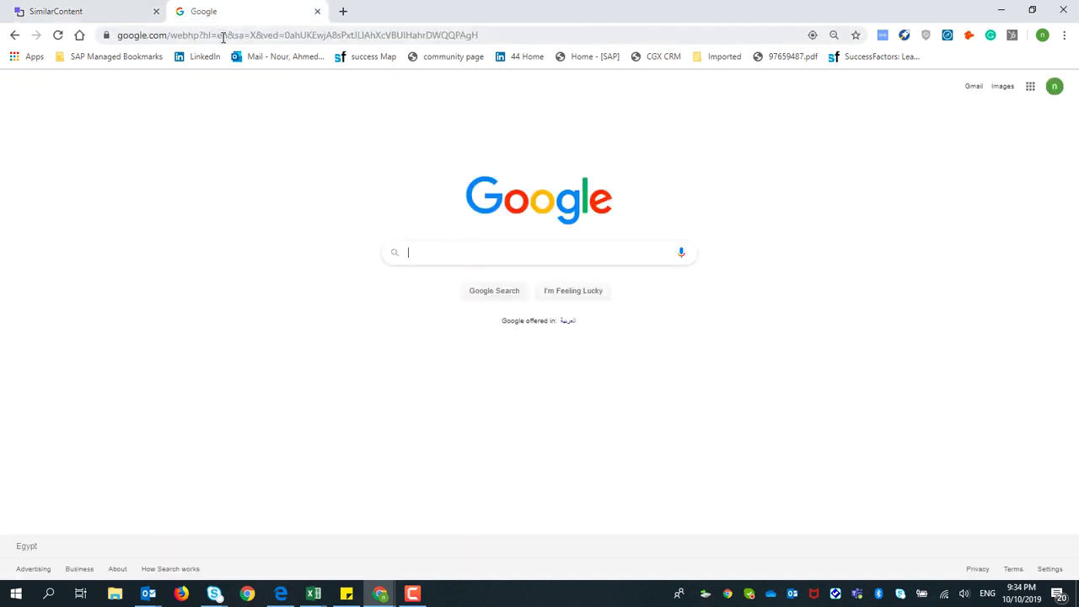
{"action": "key", "text": "ctrl+v"}
{"action": "key", "text": "Return"}
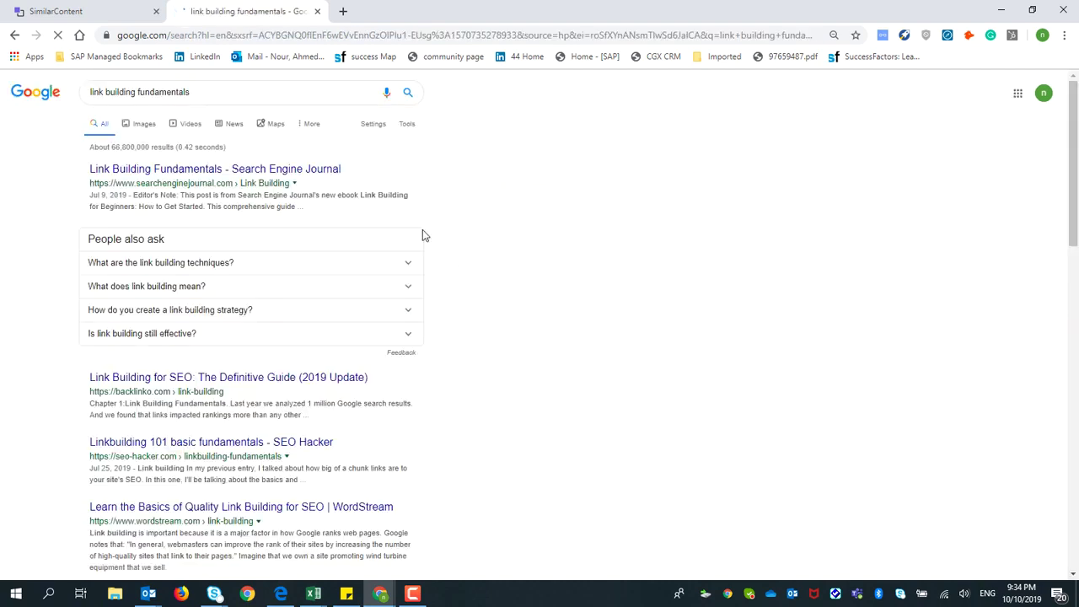
Find "back" on the Google results page and highlight the backlinko.com result's title
{"action": "key", "text": "ctrl+f"}
{"action": "type", "text": "back"}
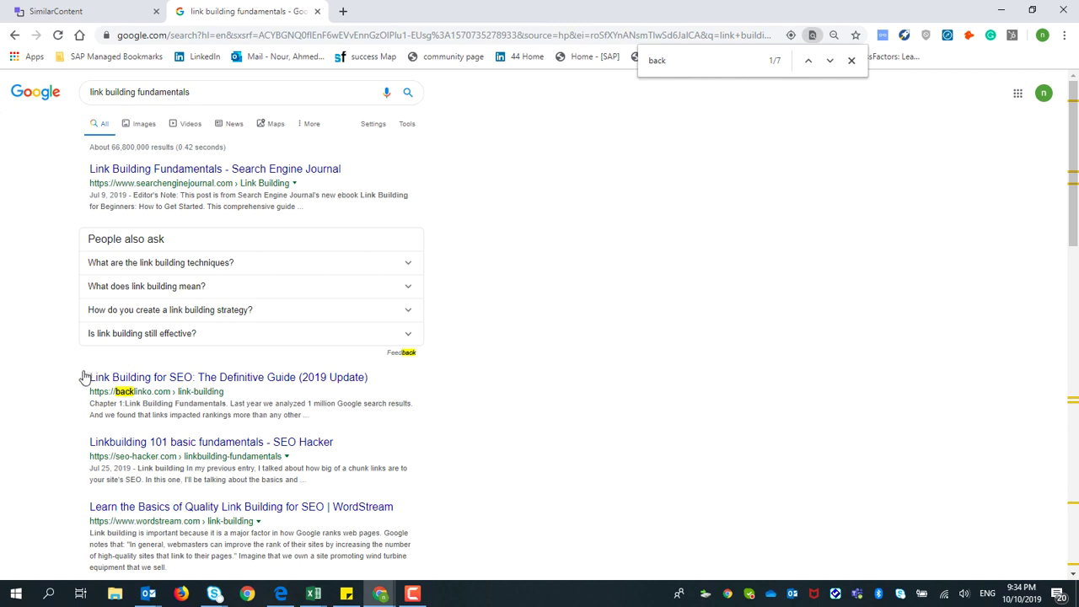
{"action": "left_click_drag", "start_coordinate": [320, 365], "coordinate": [374, 381]}
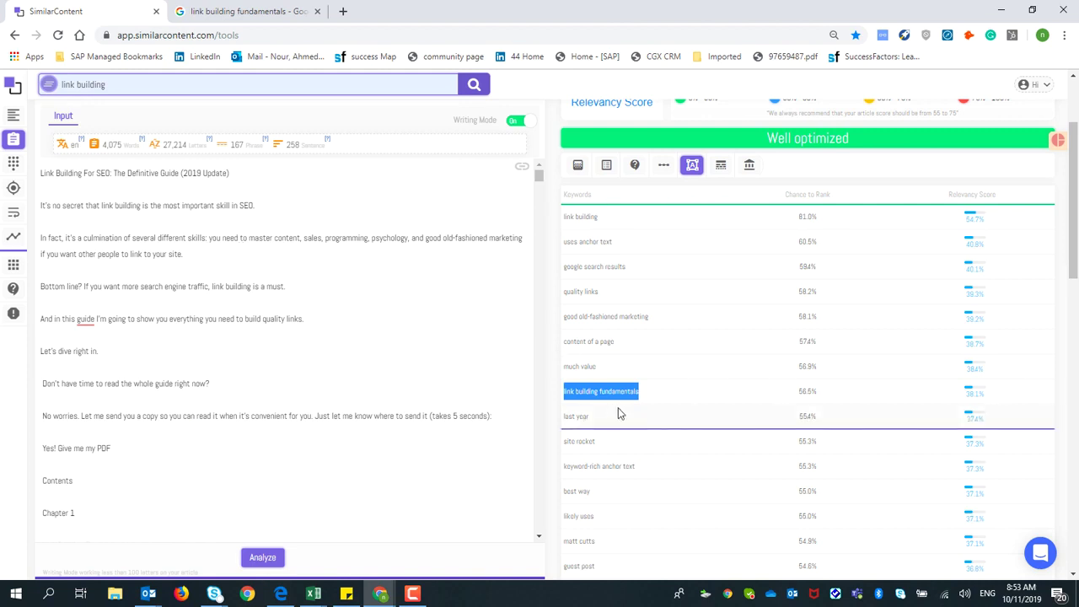
Copy the prepared sentence containing "how you everything you need" from Sticky Notes and search SimilarContent for it, shortening the search text
{"action": "scroll", "coordinate": [649, 357], "scroll_direction": "up", "scroll_amount": 2}
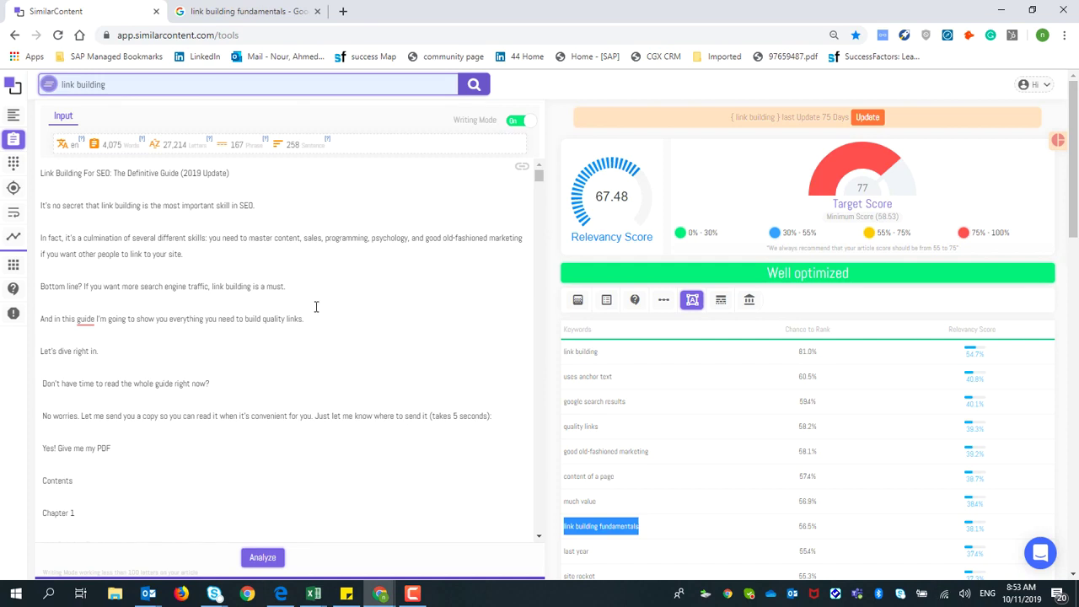
{"action": "scroll", "coordinate": [274, 266], "scroll_direction": "down", "scroll_amount": 3}
{"action": "scroll", "coordinate": [273, 268], "scroll_direction": "up", "scroll_amount": 3}
{"action": "left_click", "coordinate": [345, 594]}
{"action": "left_click_drag", "start_coordinate": [932, 140], "coordinate": [610, 140]}
{"action": "key", "text": "ctrl+c"}
{"action": "key", "text": "alt+Tab"}
{"action": "key", "text": "ctrl+f"}
{"action": "key", "text": "ctrl+v"}
{"action": "key", "text": "BackSpace"}
{"action": "key", "text": "BackSpace"}
{"action": "key", "text": "BackSpace"}
{"action": "key", "text": "BackSpace"}
{"action": "key", "text": "BackSpace"}
{"action": "key", "text": "BackSpace"}
{"action": "key", "text": "BackSpace"}
{"action": "key", "text": "BackSpace"}
{"action": "key", "text": "BackSpace"}
{"action": "key", "text": "BackSpace"}
{"action": "key", "text": "BackSpace"}
{"action": "key", "text": "BackSpace"}
{"action": "key", "text": "BackSpace"}
{"action": "key", "text": "BackSpace"}
{"action": "key", "text": "BackSpace"}
{"action": "key", "text": "BackSpace"}
{"action": "key", "text": "BackSpace"}
{"action": "key", "text": "BackSpace"}
{"action": "key", "text": "BackSpace"}
{"action": "key", "text": "BackSpace"}
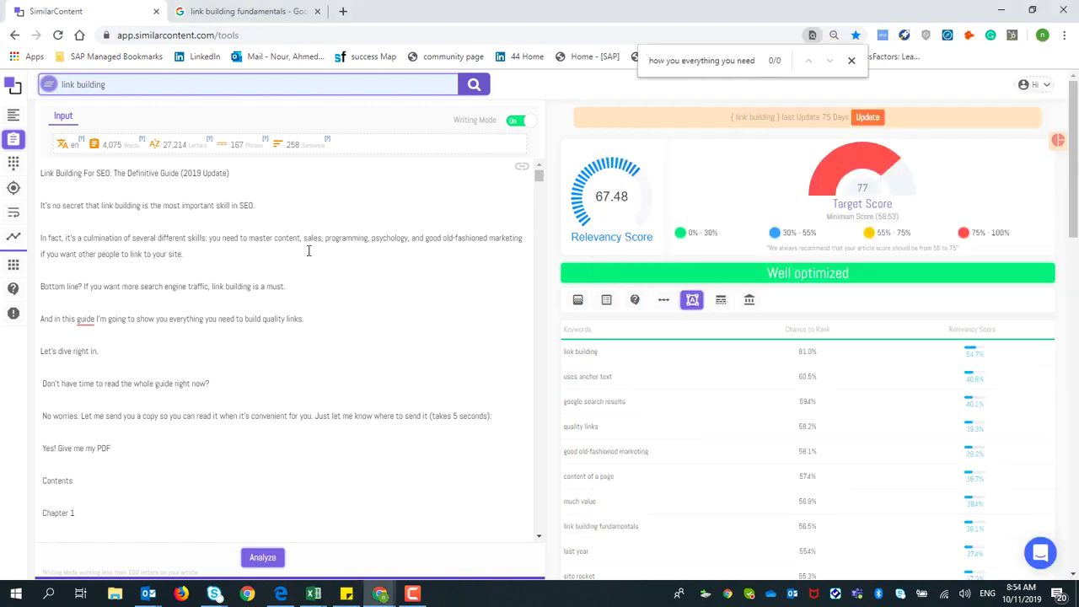
{"action": "key", "text": "BackSpace"}
{"action": "key", "text": "BackSpace"}
{"action": "key", "text": "BackSpace"}
{"action": "key", "text": "BackSpace"}
{"action": "key", "text": "BackSpace"}
{"action": "key", "text": "BackSpace"}
{"action": "key", "text": "BackSpace"}
{"action": "key", "text": "BackSpace"}
{"action": "key", "text": "BackSpace"}
{"action": "key", "text": "BackSpace"}
{"action": "key", "text": "BackSpace"}
{"action": "key", "text": "BackSpace"}
{"action": "key", "text": "BackSpace"}
{"action": "key", "text": "Escape"}
Extend the article's "And in this guide" sentence with "as well as how to build well-optimized hyperlinks"
{"action": "triple_click", "coordinate": [168, 251]}
{"action": "left_click", "coordinate": [227, 264]}
{"action": "key", "text": "alt+Tab"}
{"action": "key", "text": "alt+Tab"}
{"action": "key", "text": "BackSpace"}
{"action": "type", "text": "as well as how to build well otbtimized hyperlinks."}
{"action": "mouse_move", "coordinate": [403, 253]}
{"action": "left_click", "coordinate": [404, 287]}
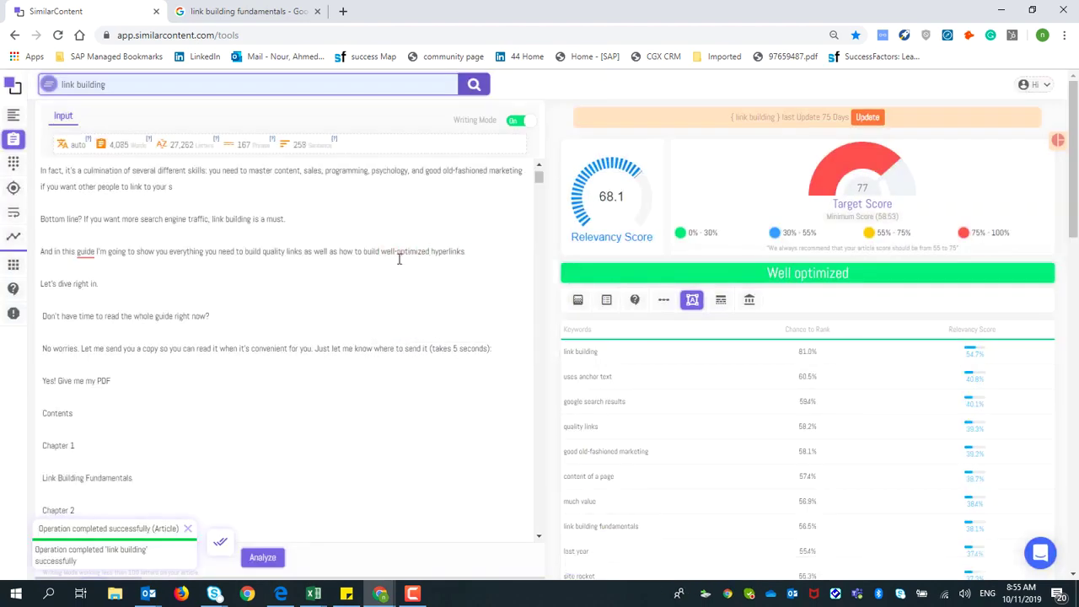
Copy the sentence "But what if you publish a mind-blowing guest post on an authoritative," from Sticky Notes and find it in the article
{"action": "scroll", "coordinate": [398, 258], "scroll_direction": "down", "scroll_amount": 5}
{"action": "left_click", "coordinate": [345, 593]}
{"action": "left_click_drag", "start_coordinate": [905, 181], "coordinate": [609, 180]}
{"action": "key", "text": "ctrl+c"}
{"action": "left_click", "coordinate": [325, 296]}
{"action": "key", "text": "ctrl+f"}
{"action": "key", "text": "ctrl+v"}
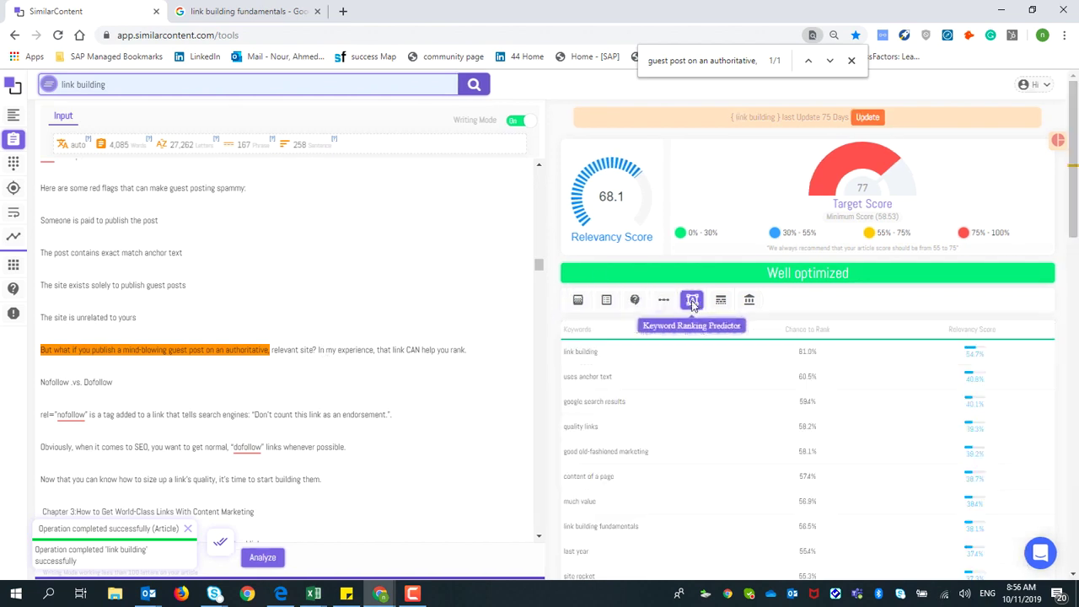
Return to the one-word keyword table and filter it to Not found
{"action": "left_click", "coordinate": [312, 303]}
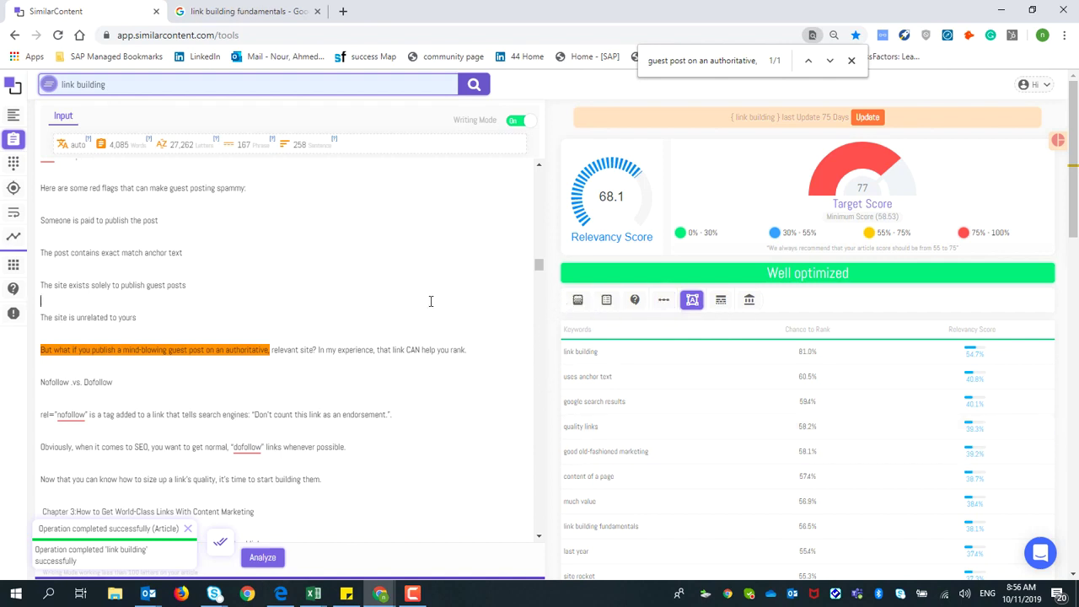
{"action": "left_click", "coordinate": [575, 301]}
{"action": "left_click", "coordinate": [659, 334]}
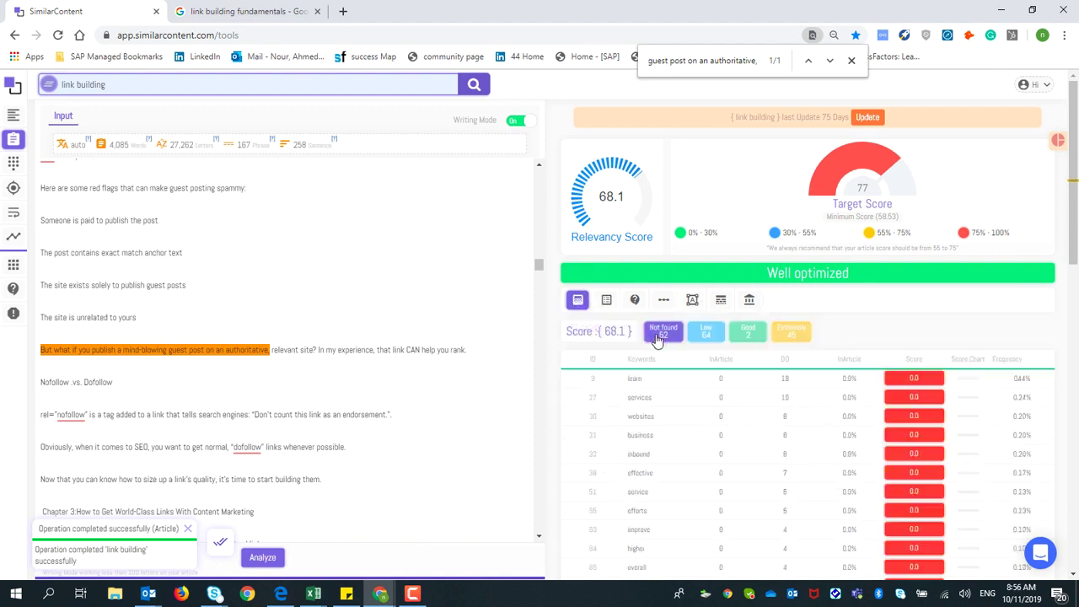
Extend the guest post paragraph after "help you rank" with "and overall can improve your websites services" and close the find bar
{"action": "left_click", "coordinate": [291, 349]}
{"action": "left_click", "coordinate": [482, 341]}
{"action": "key", "text": "BackSpace"}
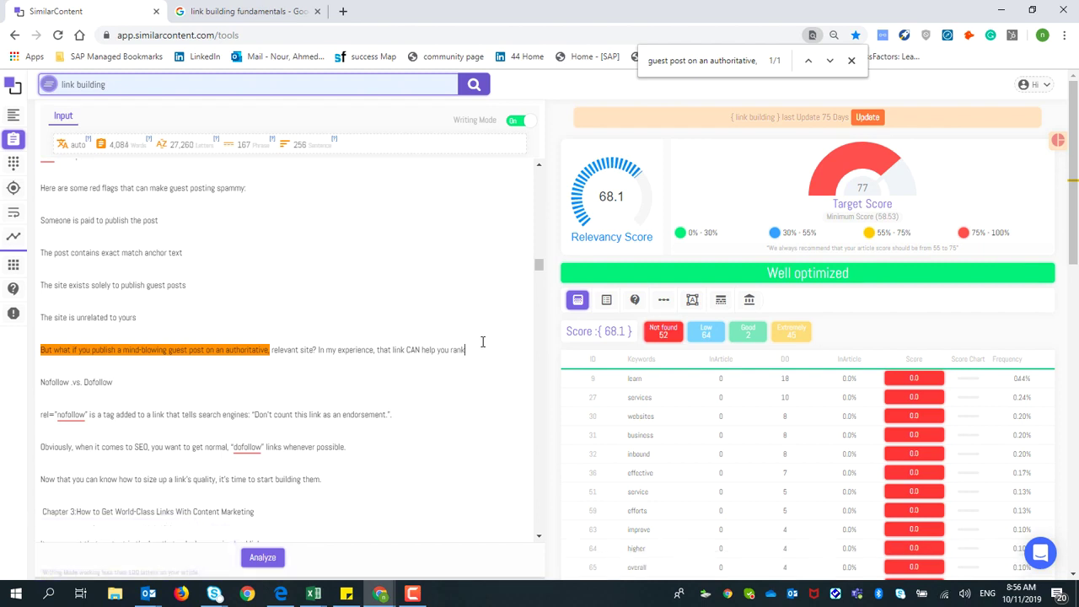
{"action": "scroll", "coordinate": [646, 469], "scroll_direction": "down", "scroll_amount": 6}
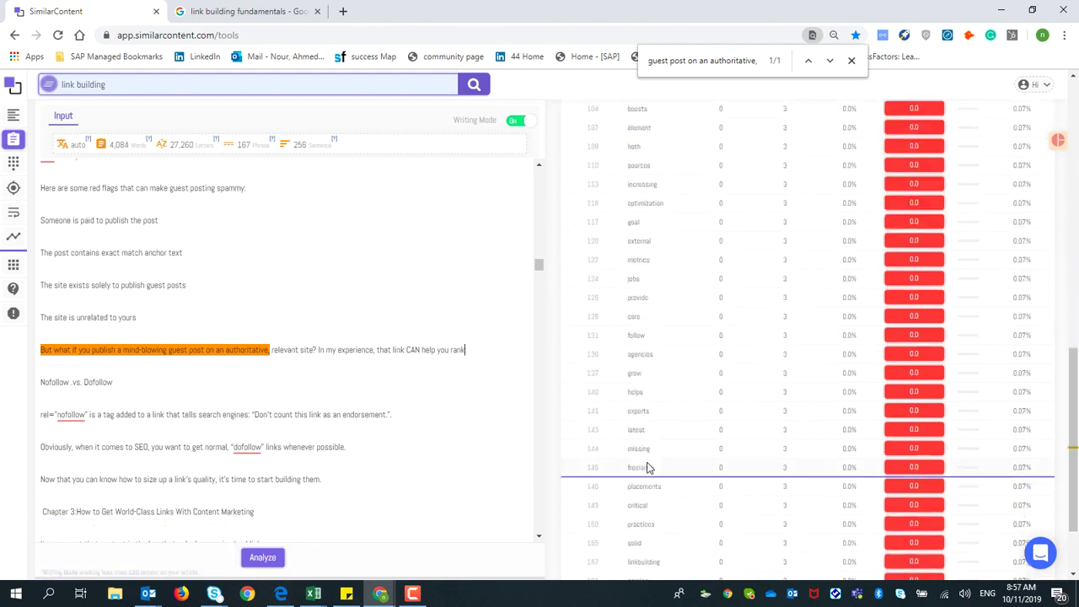
{"action": "scroll", "coordinate": [646, 468], "scroll_direction": "up", "scroll_amount": 4}
{"action": "type", "text": "and overall ca"}
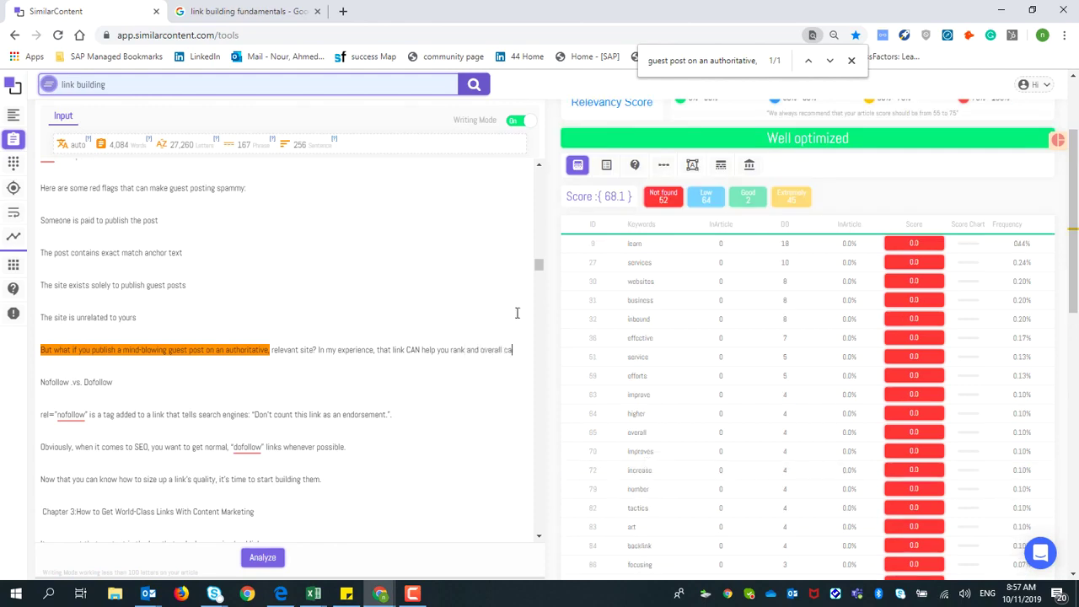
{"action": "type", "text": "n improve your search rankings"}
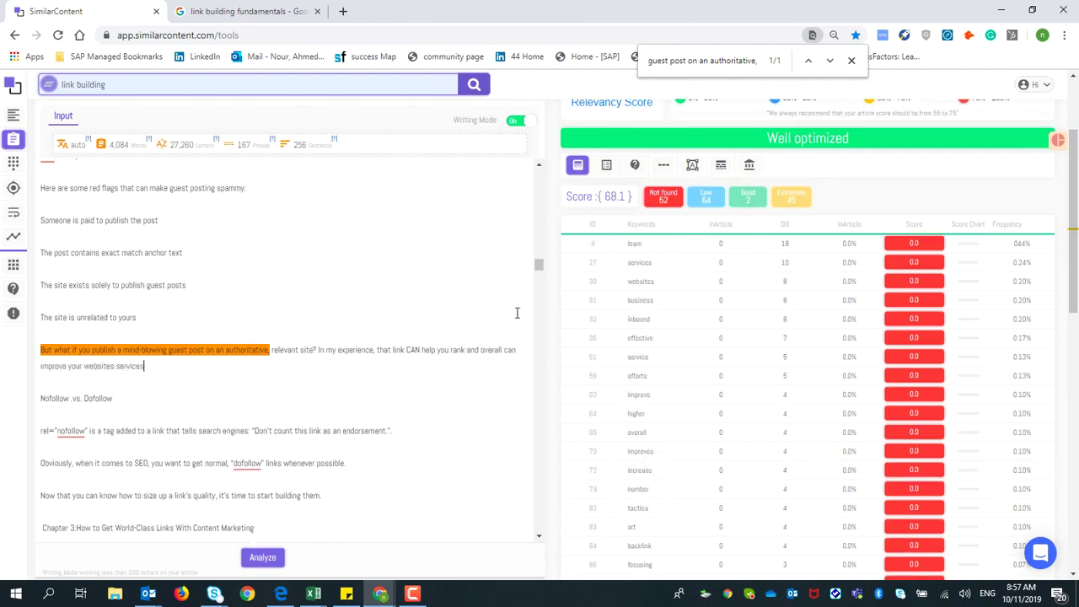
{"action": "left_click", "coordinate": [853, 59]}
{"action": "scroll", "coordinate": [357, 301], "scroll_direction": "down", "scroll_amount": 5}
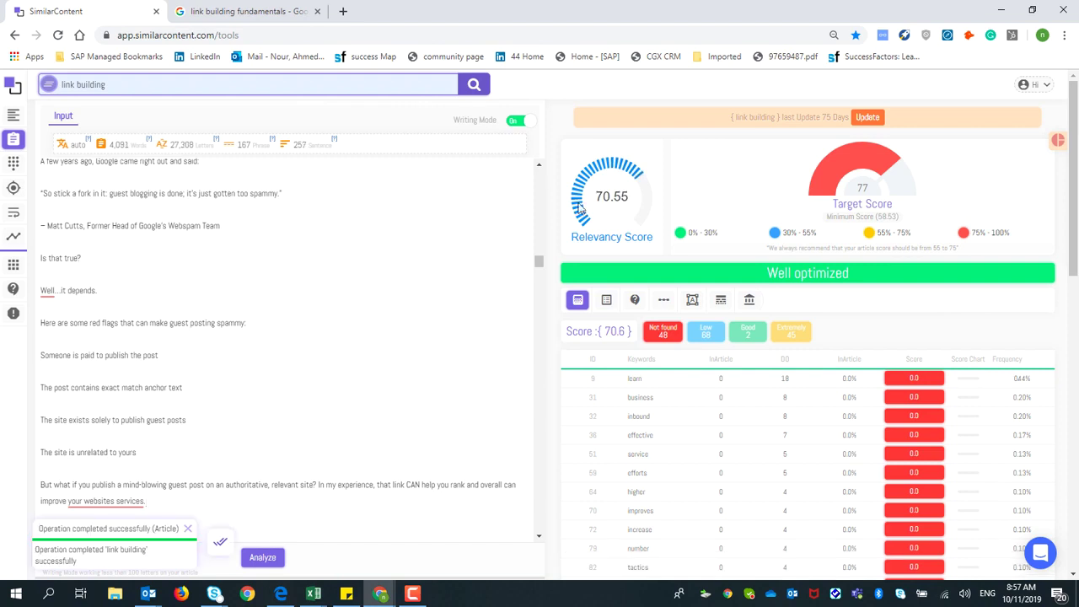
{"action": "right_click", "coordinate": [83, 366]}
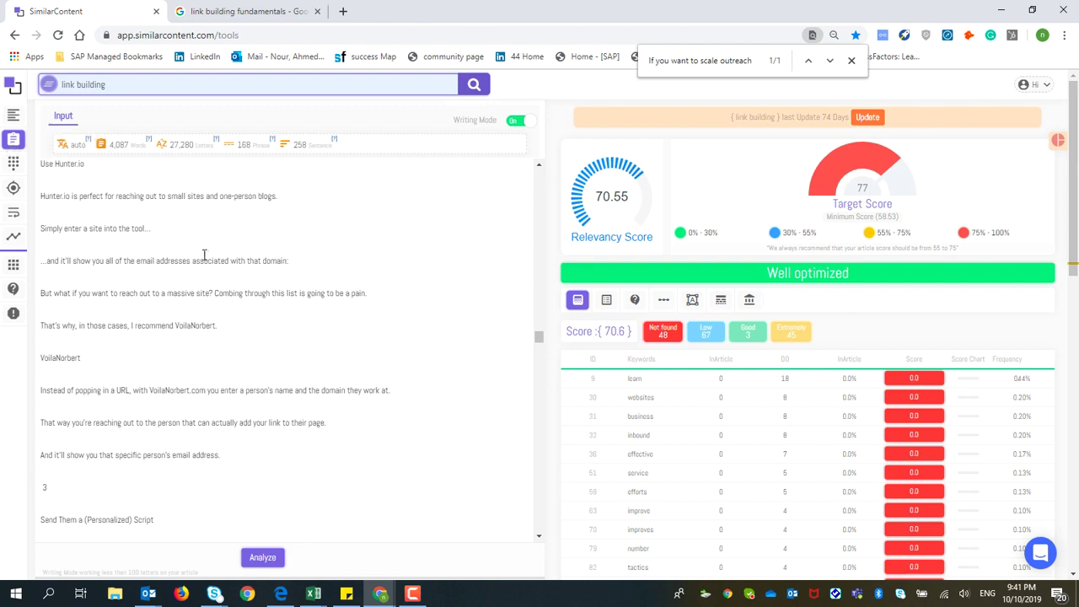
Select the entire optimized article text in the Content Optimizer input
{"action": "key", "text": "ctrl+a"}
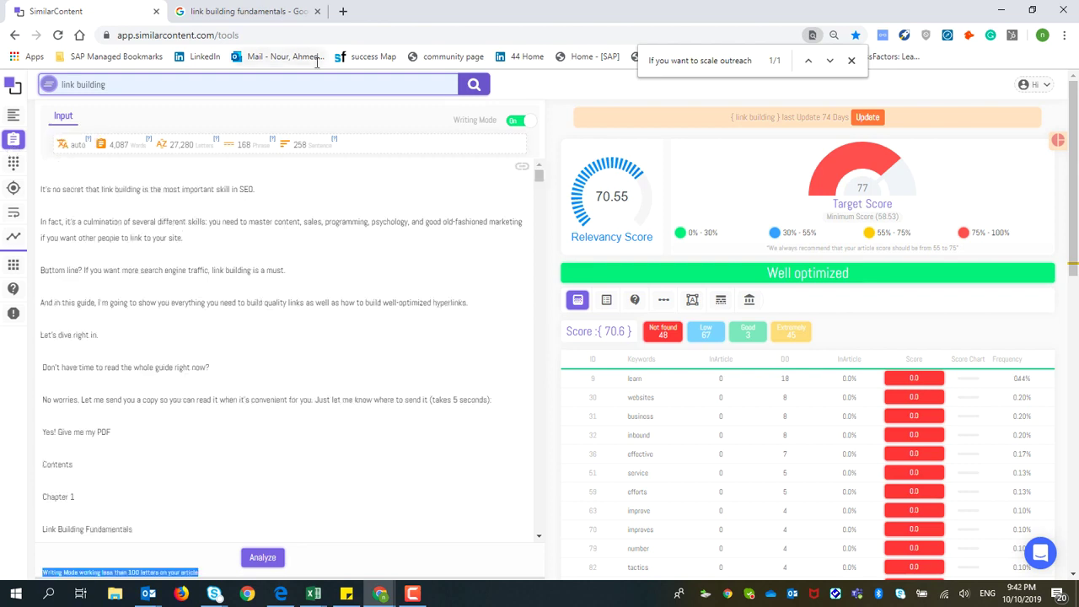